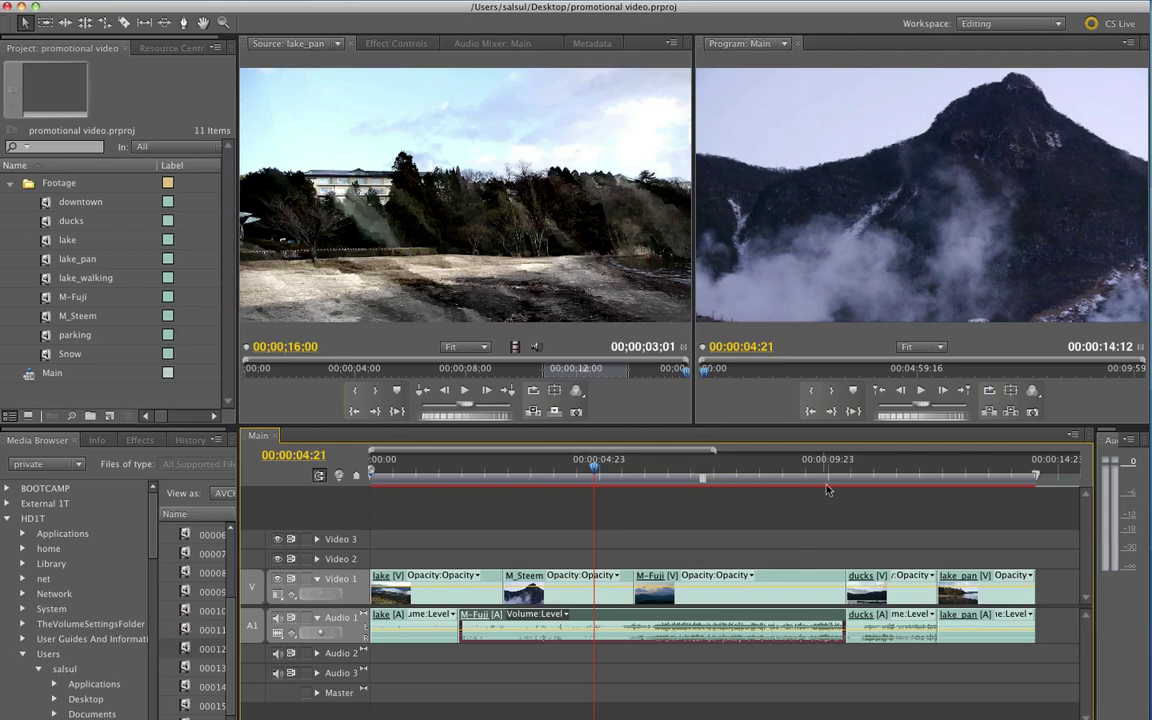
Switch to the Slip Tool and scrub the playhead through the ducks shot around 00:00:11:14
{"action": "left_click_drag", "start_coordinate": [872, 466], "coordinate": [890, 466]}
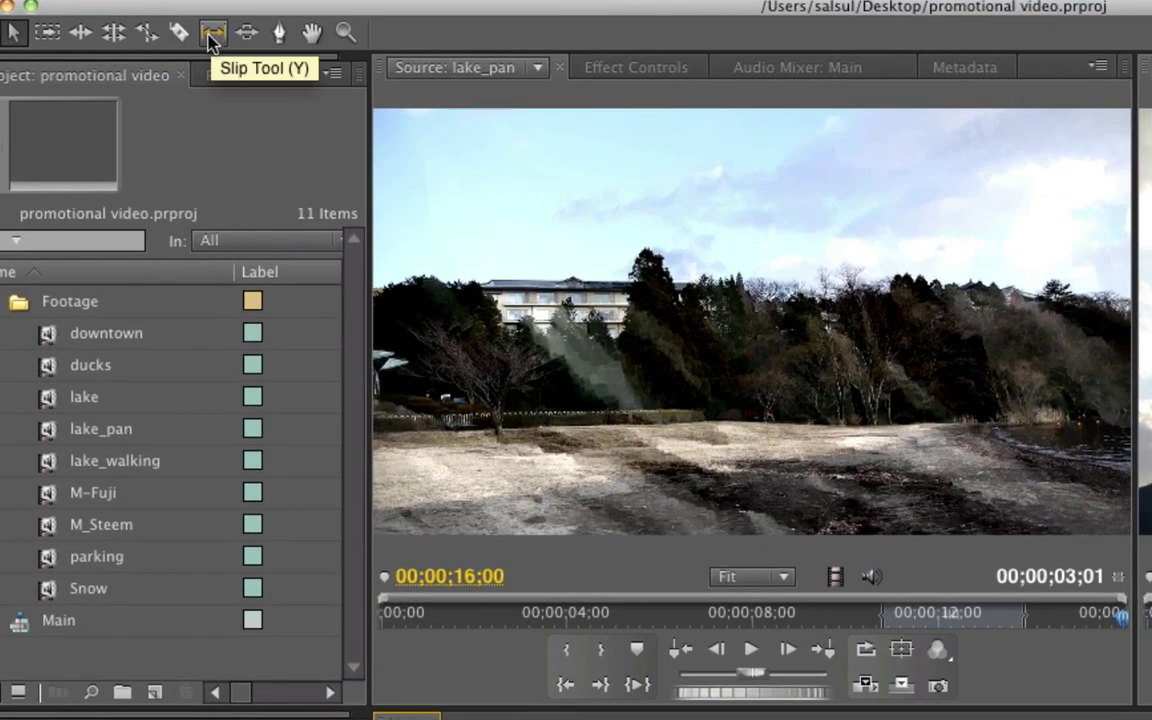
{"action": "left_click", "coordinate": [211, 36]}
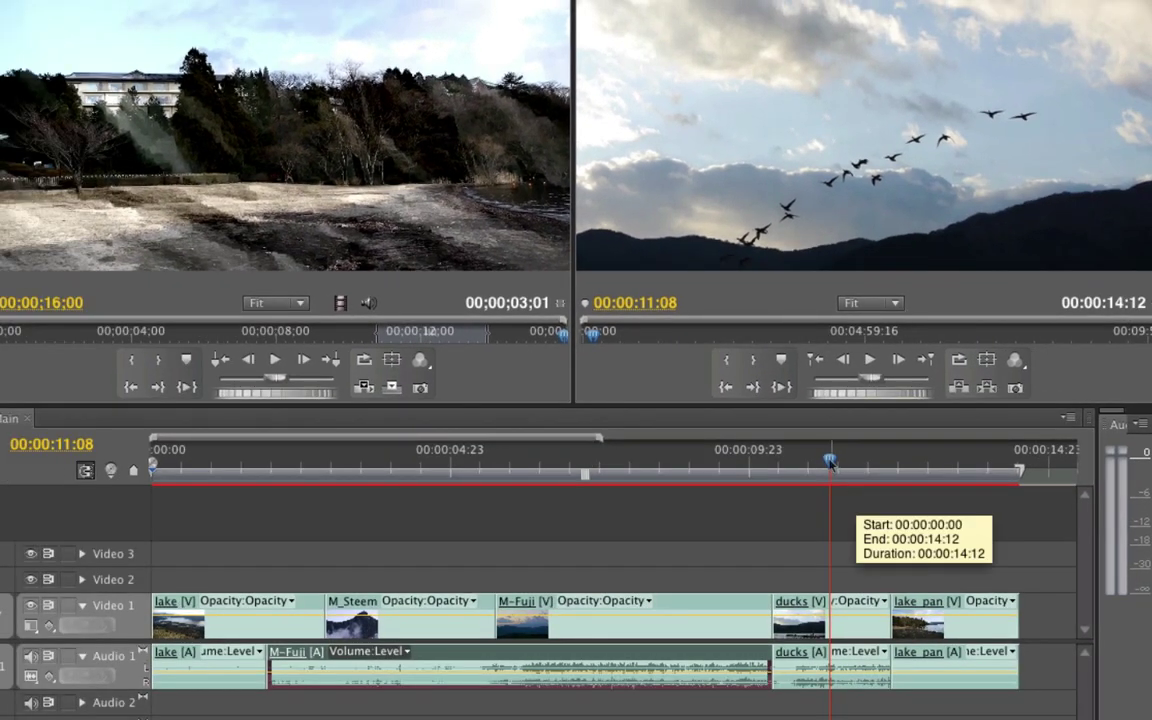
{"action": "left_click_drag", "start_coordinate": [830, 462], "coordinate": [772, 461]}
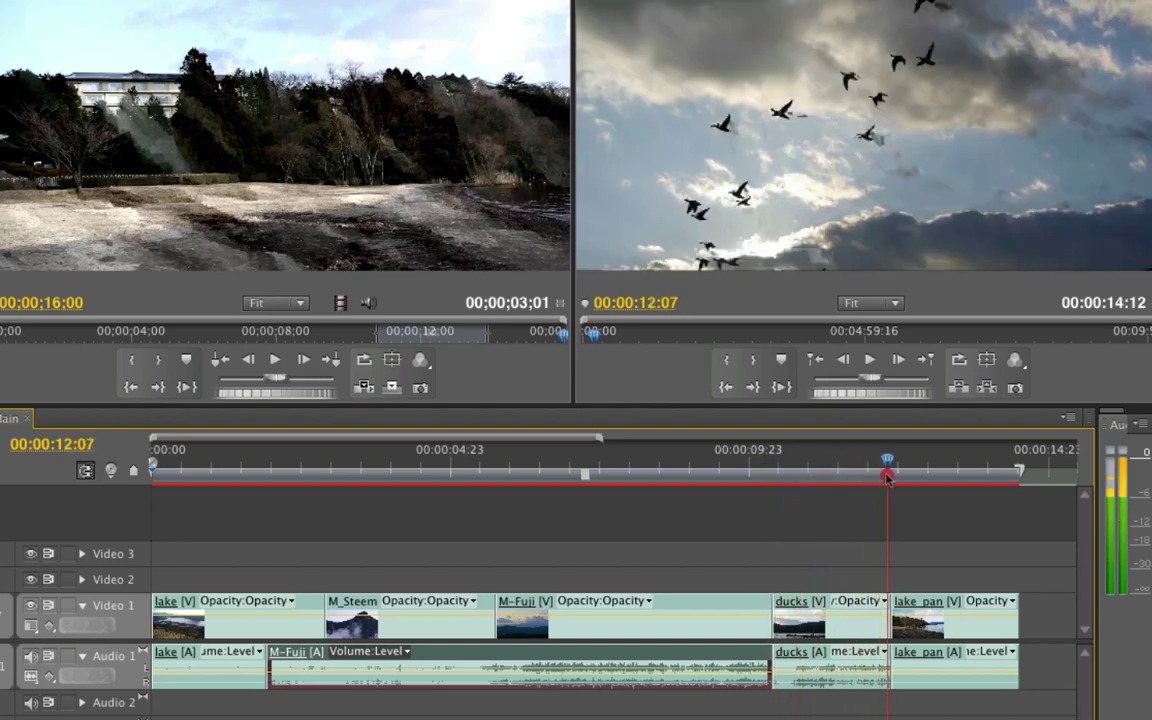
{"action": "mouse_move", "coordinate": [772, 461]}
{"action": "left_mouse_down"}
{"action": "mouse_move", "coordinate": [890, 477]}
{"action": "mouse_move", "coordinate": [830, 468]}
{"action": "mouse_move", "coordinate": [1020, 471]}
{"action": "left_mouse_up"}
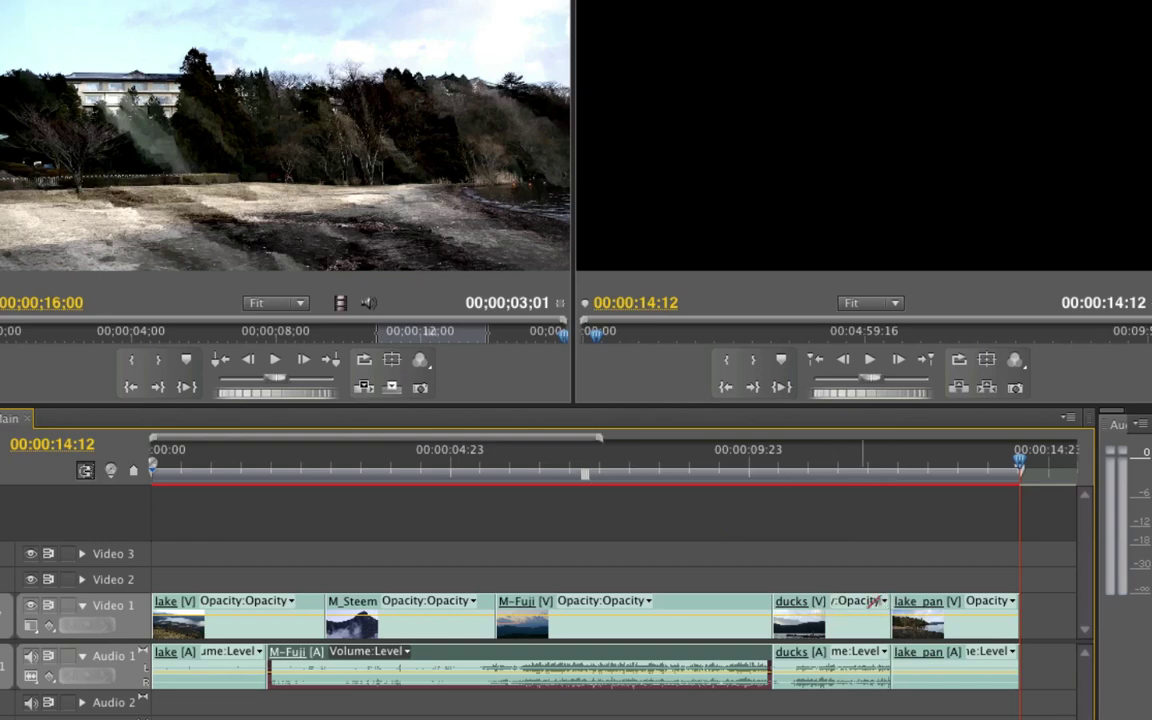
{"action": "left_click", "coordinate": [900, 466]}
{"action": "left_click_drag", "start_coordinate": [900, 466], "coordinate": [846, 466]}
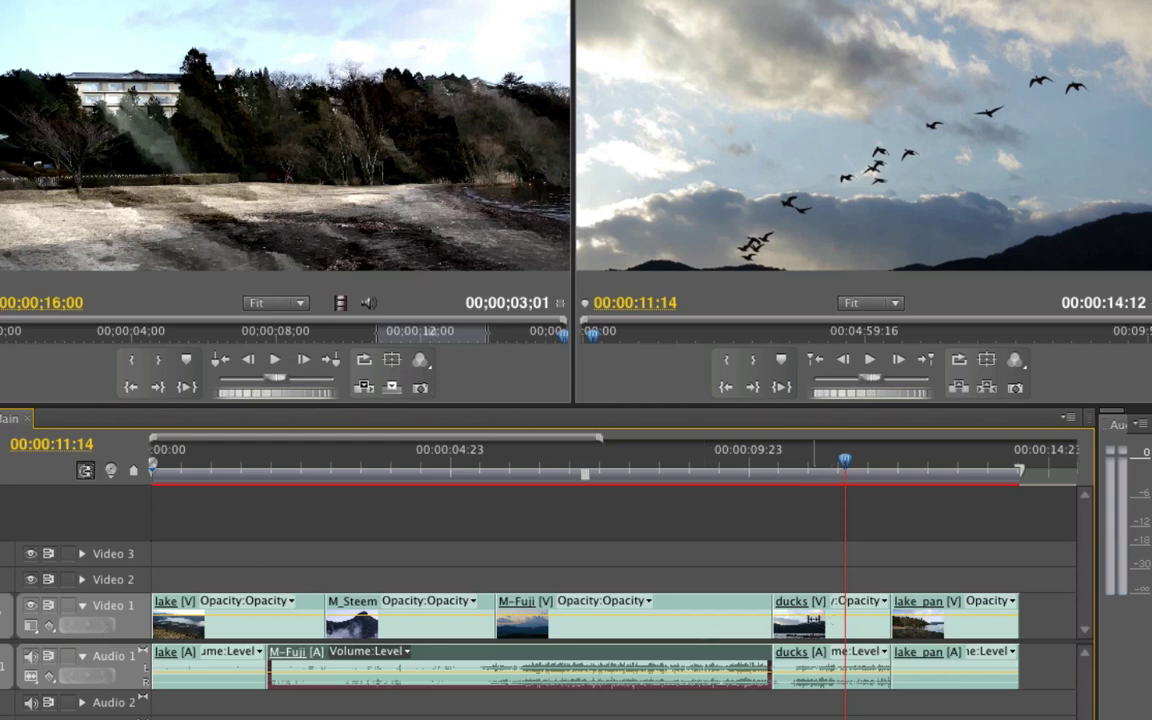
Slip the ducks clip's footage to an offset of -00:00:00:10, then scrub through the shot to review
{"action": "left_click", "coordinate": [819, 621]}
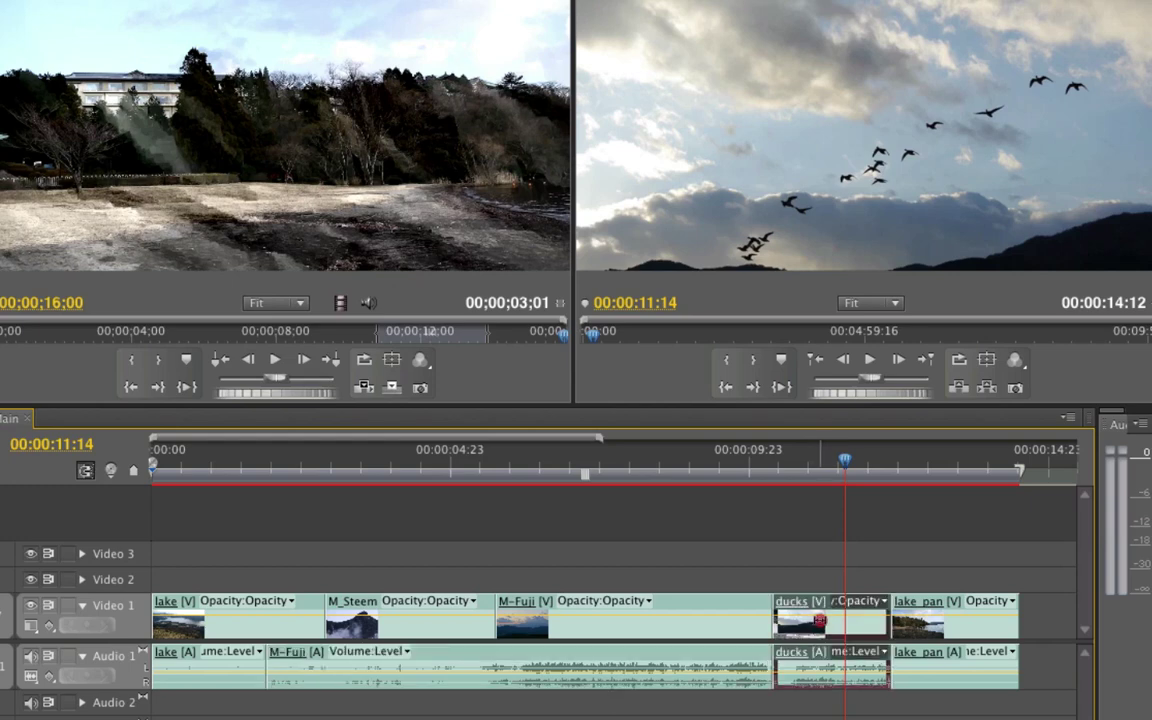
{"action": "left_click_drag", "start_coordinate": [819, 621], "coordinate": [774, 621]}
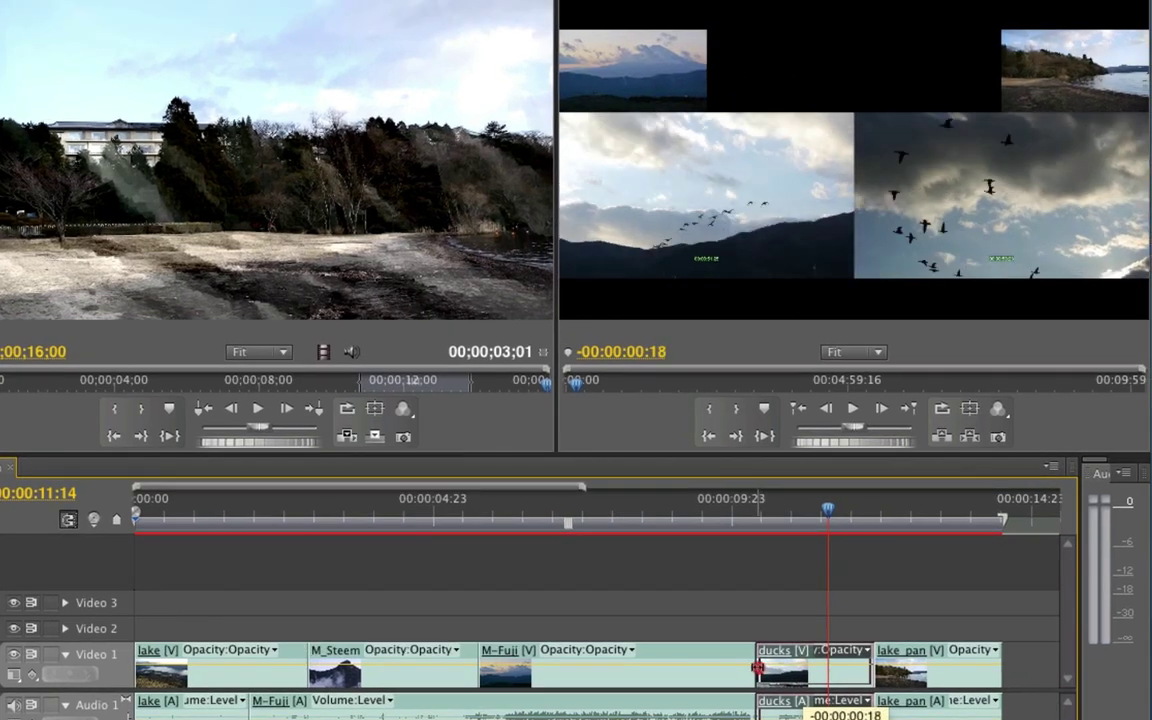
{"action": "mouse_move", "coordinate": [758, 668]}
{"action": "left_mouse_down"}
{"action": "mouse_move", "coordinate": [783, 667]}
{"action": "mouse_move", "coordinate": [771, 667]}
{"action": "left_mouse_up"}
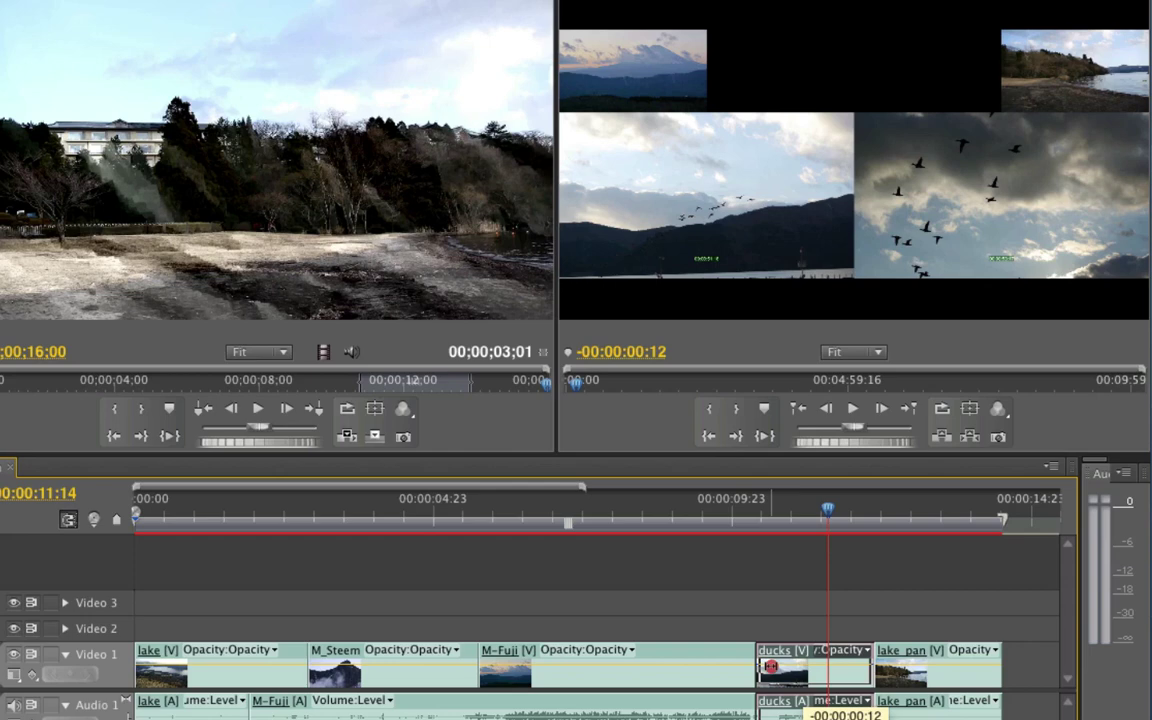
{"action": "left_click_drag", "start_coordinate": [771, 667], "coordinate": [774, 666]}
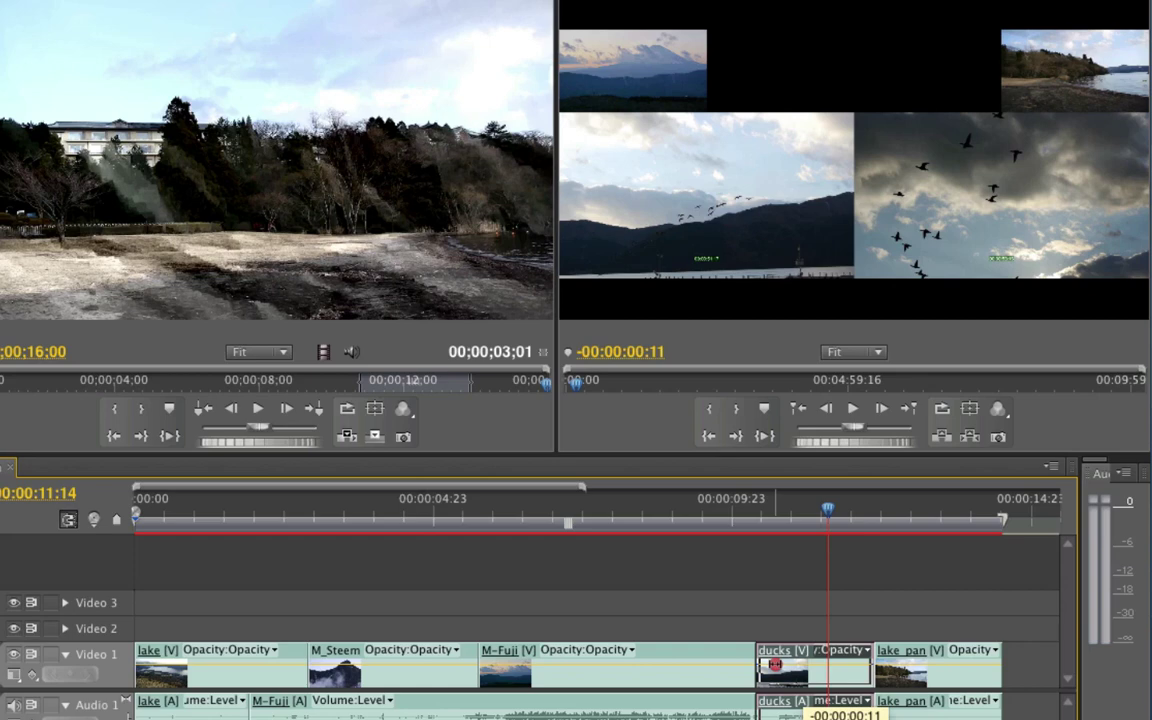
{"action": "left_click_drag", "start_coordinate": [775, 665], "coordinate": [776, 665]}
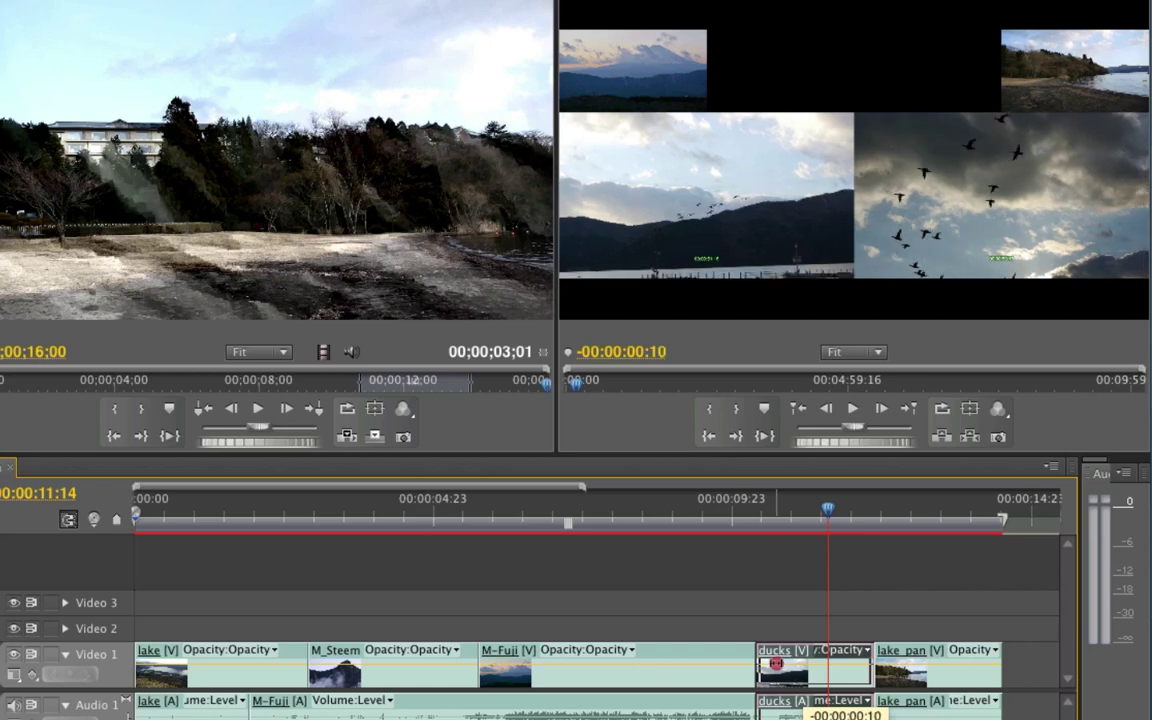
{"action": "left_click_drag", "start_coordinate": [776, 665], "coordinate": [775, 665]}
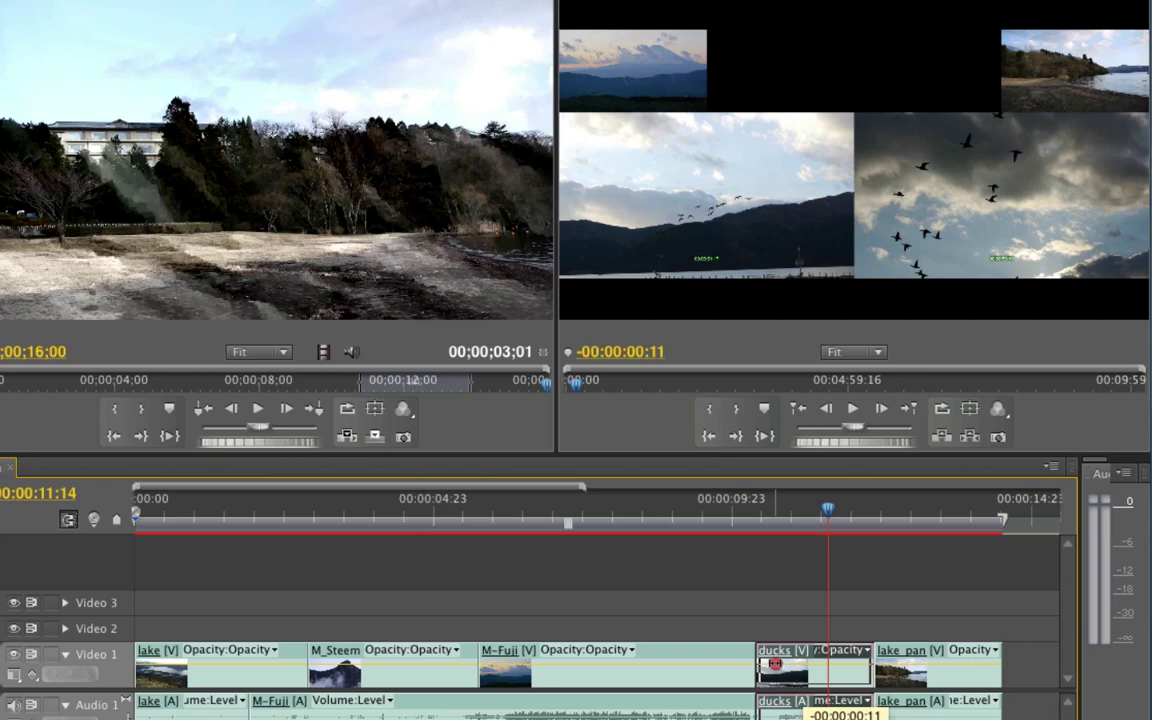
{"action": "left_click_drag", "start_coordinate": [776, 663], "coordinate": [752, 662]}
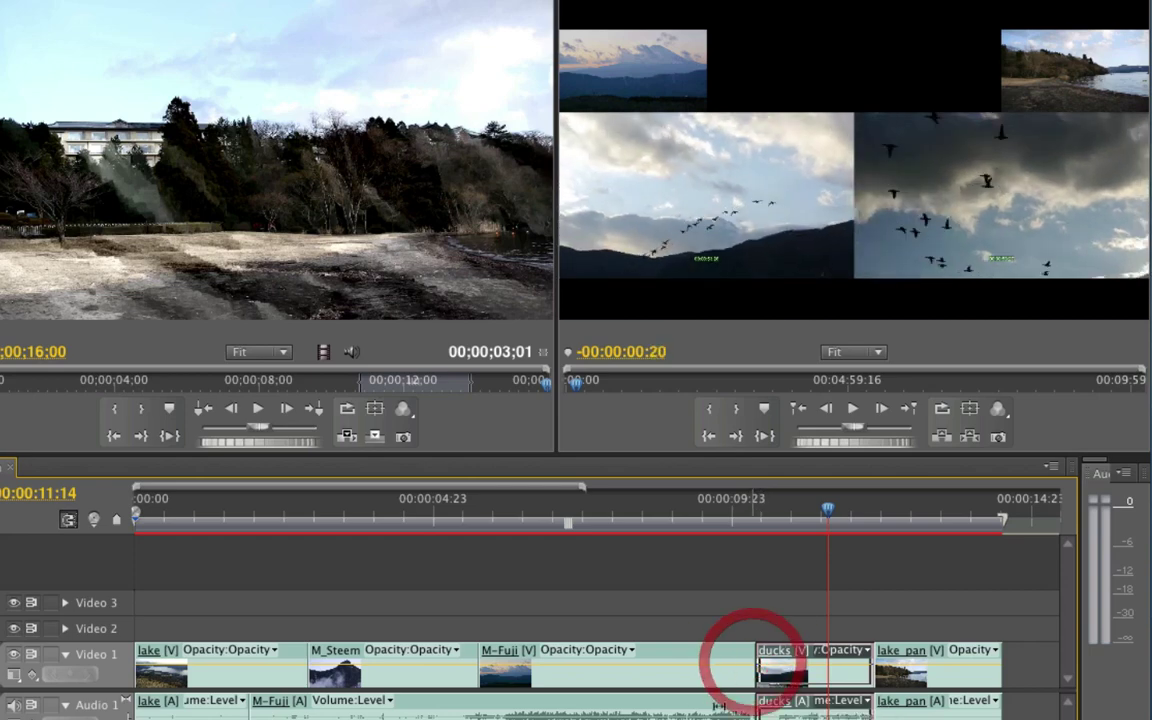
{"action": "left_click", "coordinate": [777, 521]}
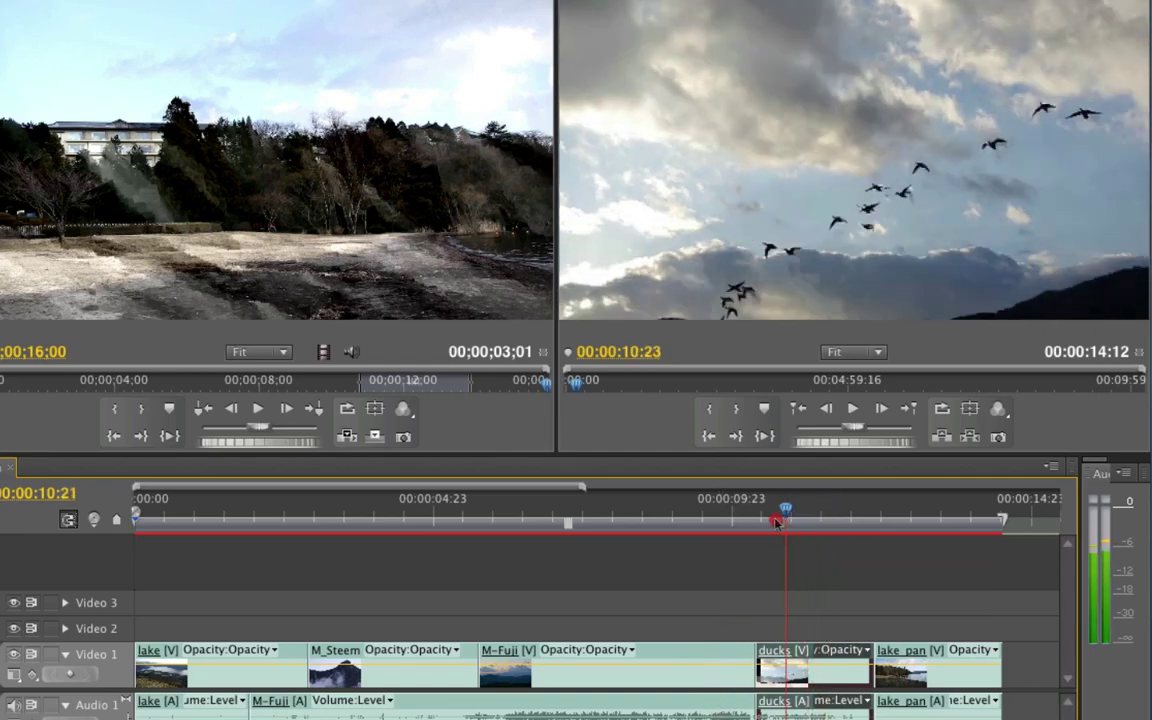
{"action": "mouse_move", "coordinate": [777, 521]}
{"action": "left_mouse_down"}
{"action": "mouse_move", "coordinate": [764, 522]}
{"action": "mouse_move", "coordinate": [1003, 518]}
{"action": "left_mouse_up"}
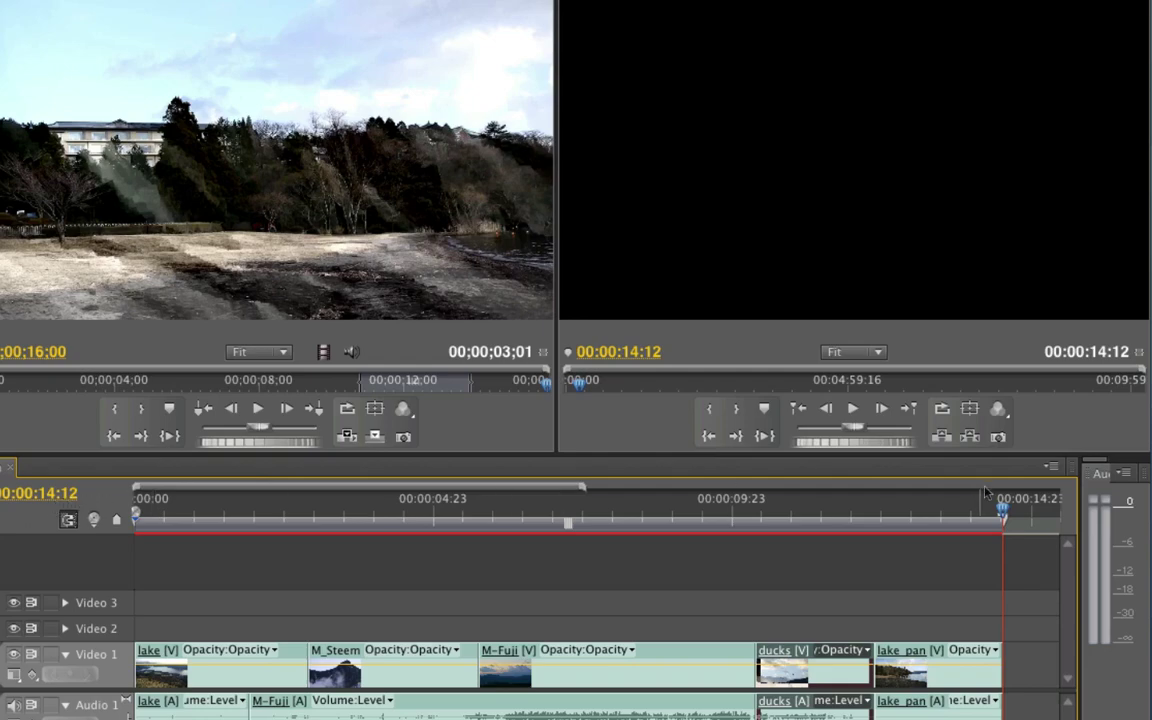
Re-slip the ducks footage to -00:00:01:12 and preview the shot up to 00:00:12:01
{"action": "mouse_move", "coordinate": [829, 520]}
{"action": "left_mouse_down"}
{"action": "mouse_move", "coordinate": [785, 520]}
{"action": "mouse_move", "coordinate": [757, 545]}
{"action": "mouse_move", "coordinate": [874, 535]}
{"action": "mouse_move", "coordinate": [825, 519]}
{"action": "mouse_move", "coordinate": [756, 526]}
{"action": "left_mouse_up"}
{"action": "key", "text": "ctrl+s"}
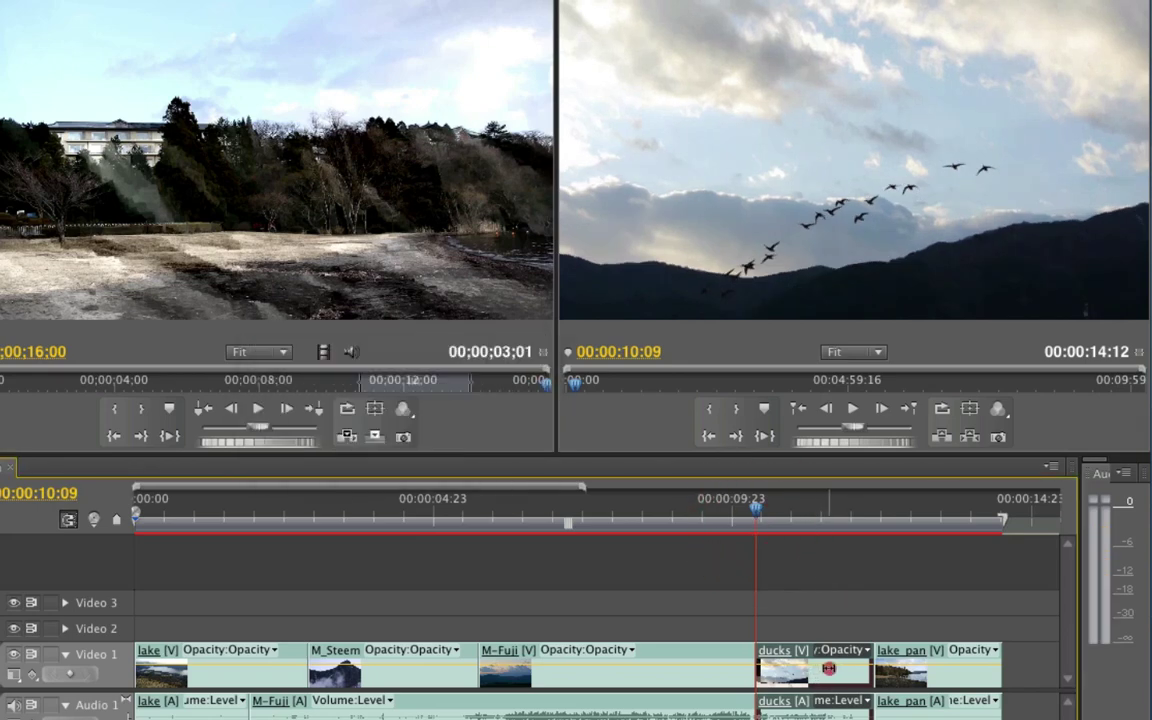
{"action": "left_click_drag", "start_coordinate": [758, 665], "coordinate": [800, 668]}
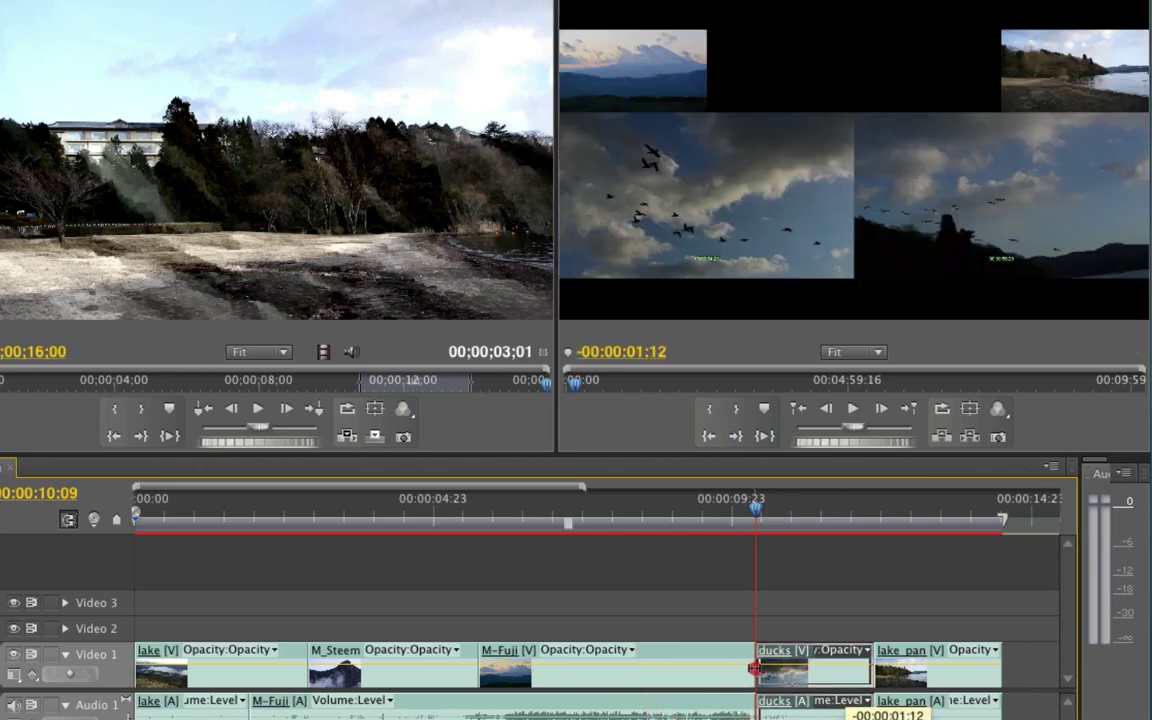
{"action": "left_click_drag", "start_coordinate": [800, 668], "coordinate": [760, 664]}
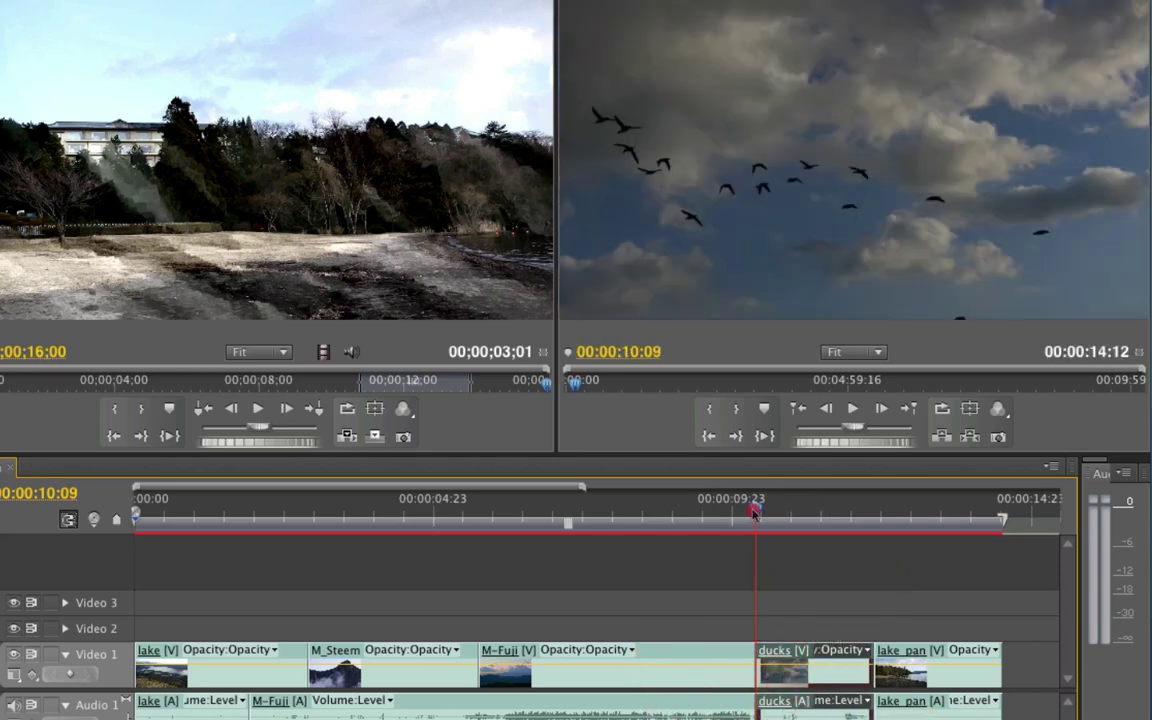
{"action": "left_click", "coordinate": [752, 512]}
{"action": "left_click_drag", "start_coordinate": [752, 512], "coordinate": [806, 517]}
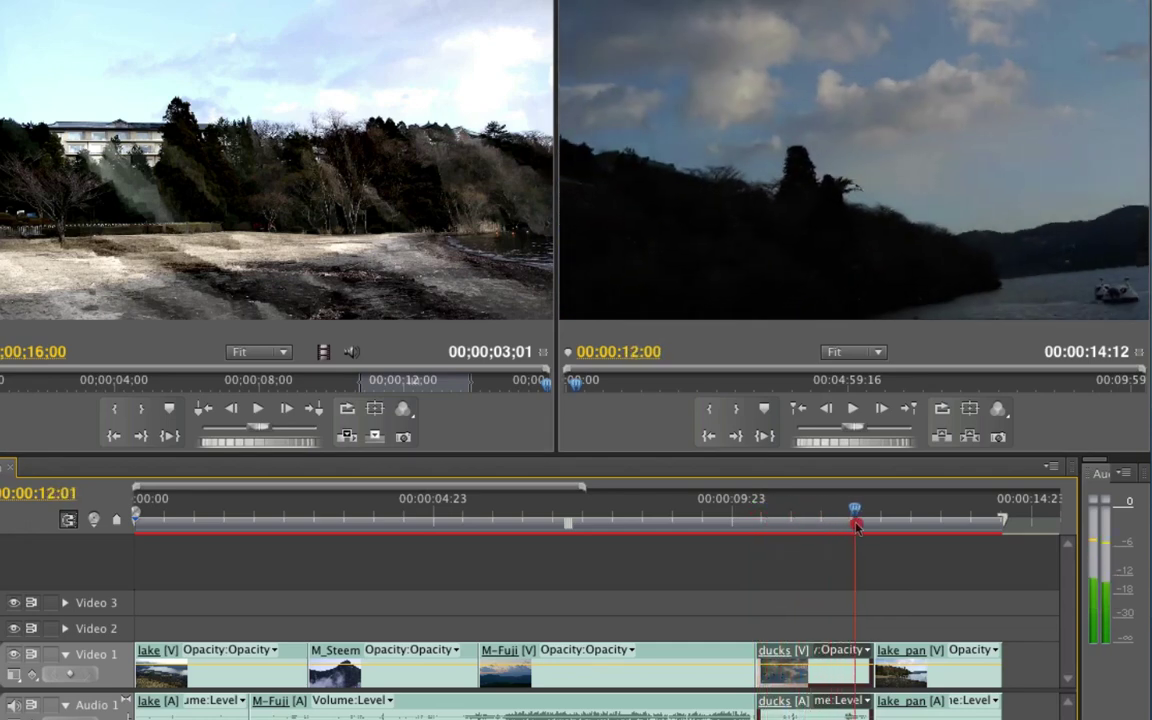
{"action": "mouse_move", "coordinate": [806, 517]}
{"action": "left_mouse_down"}
{"action": "mouse_move", "coordinate": [851, 527]}
{"action": "mouse_move", "coordinate": [760, 524]}
{"action": "left_mouse_up"}
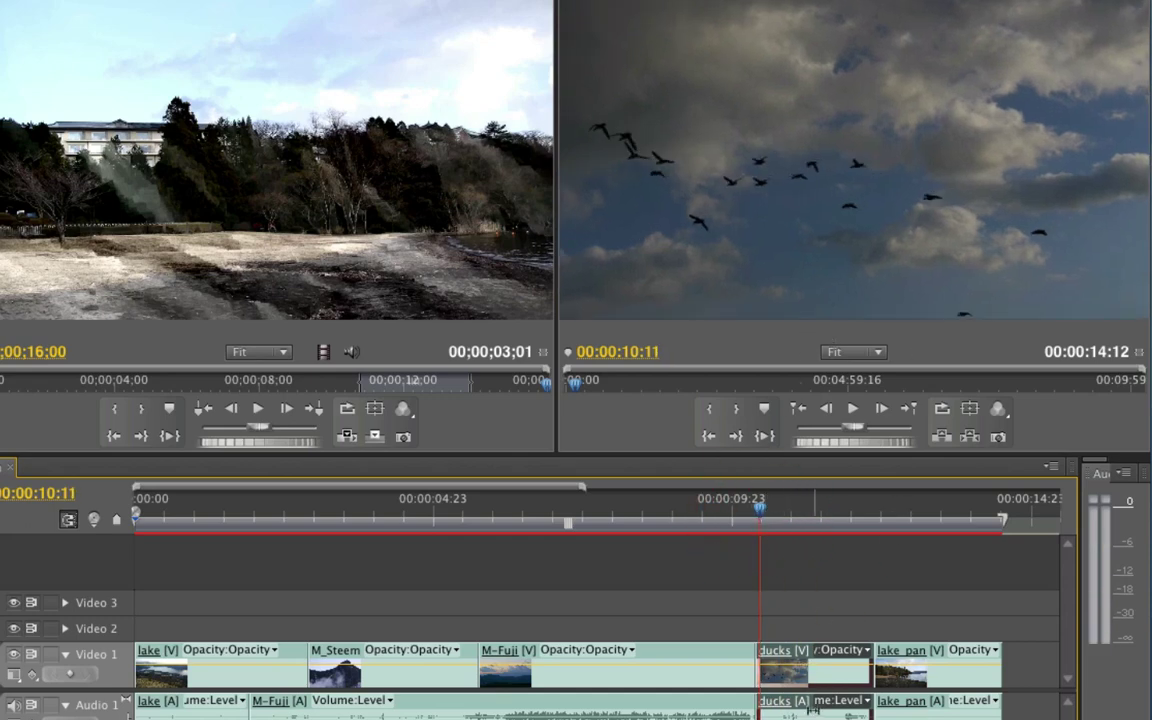
Slip the ducks footage forward again and review the shot around 00:00:12:07
{"action": "left_click_drag", "start_coordinate": [810, 665], "coordinate": [951, 670]}
{"action": "left_click_drag", "start_coordinate": [803, 672], "coordinate": [849, 676]}
{"action": "left_click", "coordinate": [866, 512]}
{"action": "left_click_drag", "start_coordinate": [870, 514], "coordinate": [872, 512]}
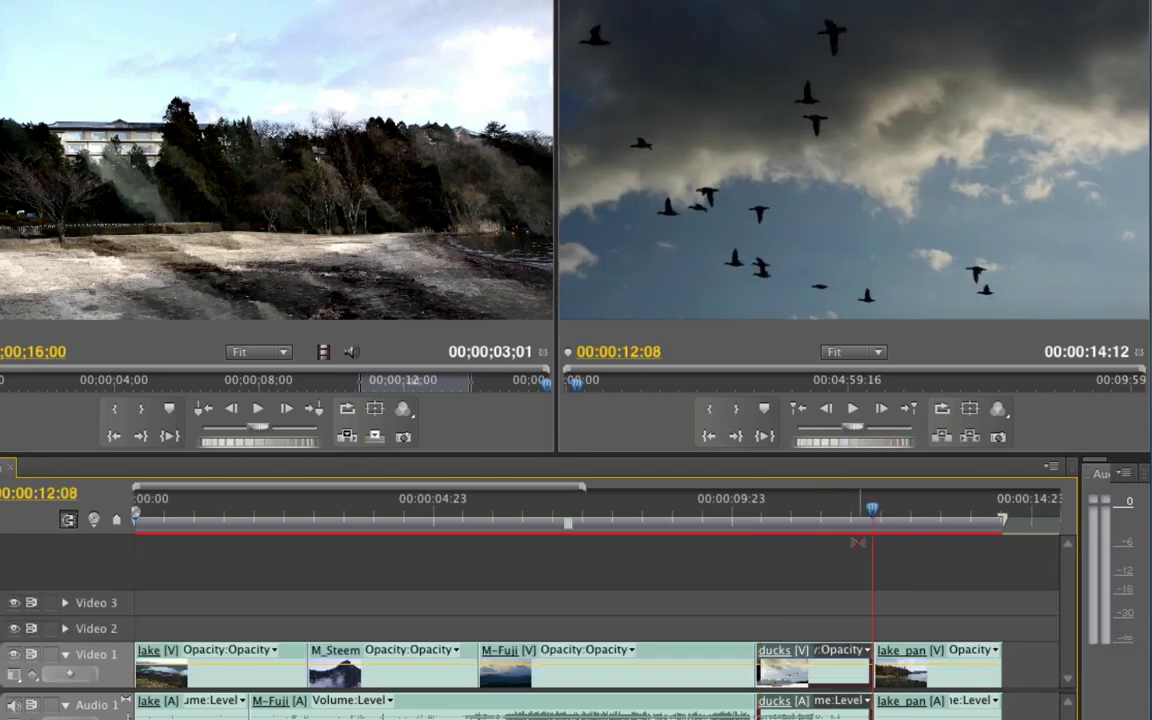
{"action": "mouse_move", "coordinate": [872, 511]}
{"action": "left_mouse_down"}
{"action": "mouse_move", "coordinate": [794, 513]}
{"action": "mouse_move", "coordinate": [895, 466]}
{"action": "left_mouse_up"}
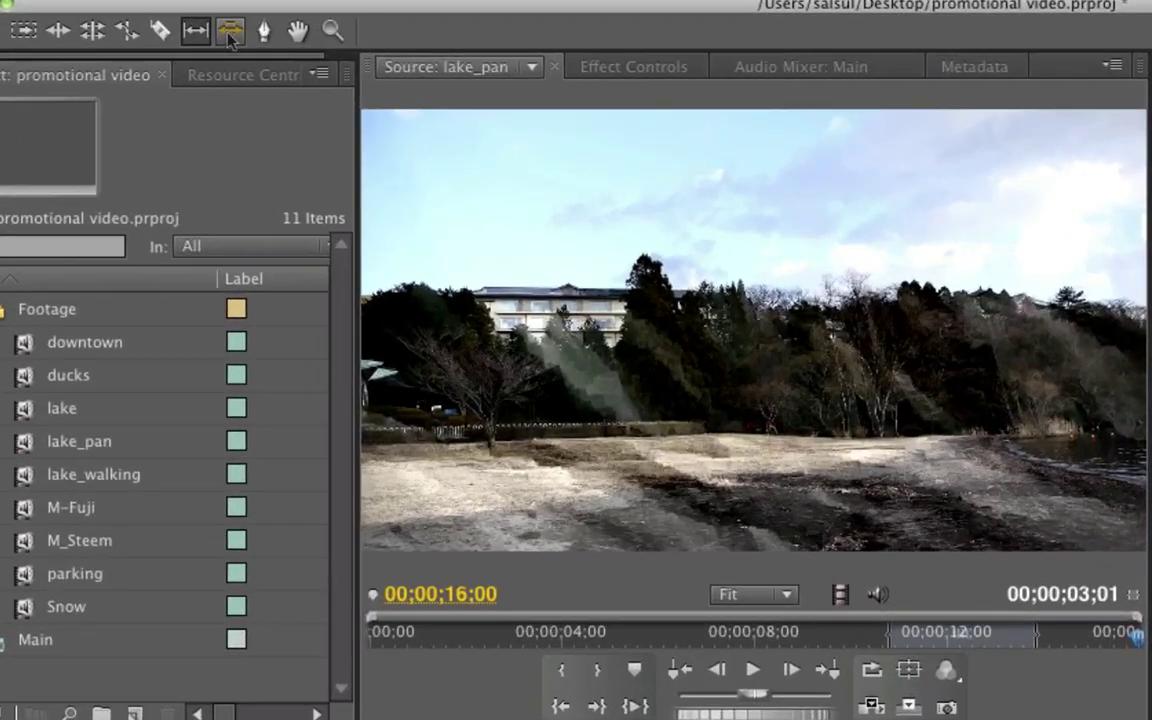
Select the Slide Tool and step the playhead back two frames to 00:00:11:06
{"action": "left_click", "coordinate": [164, 18]}
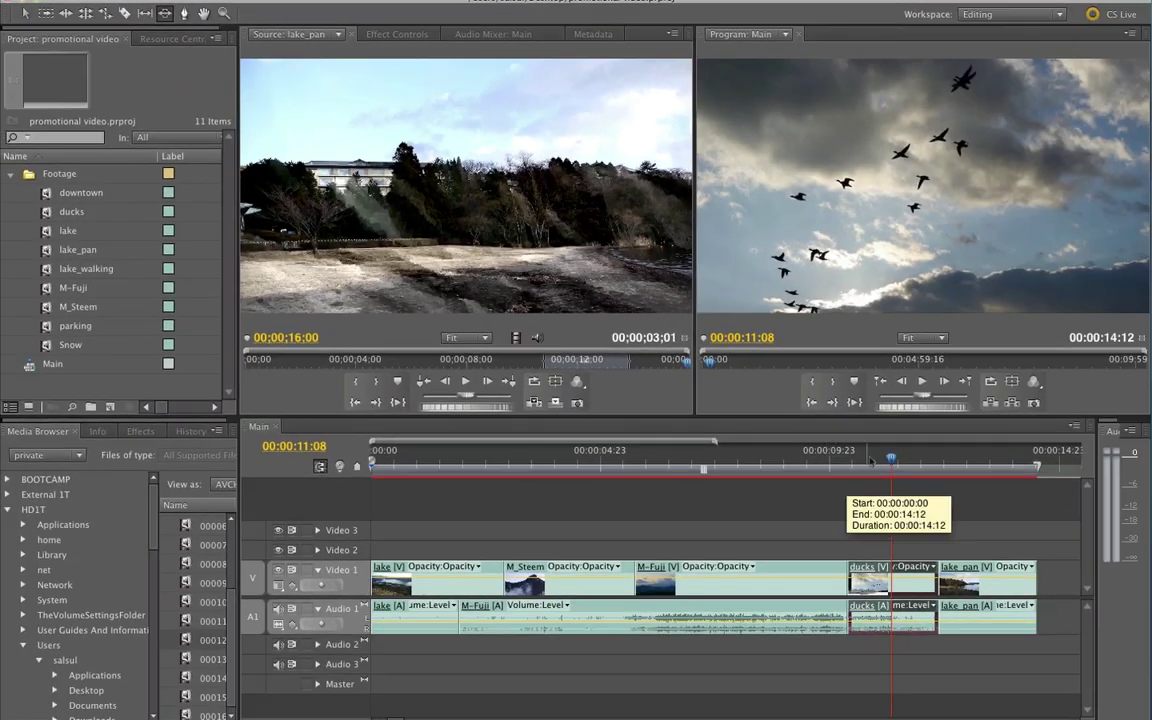
{"action": "key", "text": "Left"}
{"action": "key", "text": "Left"}
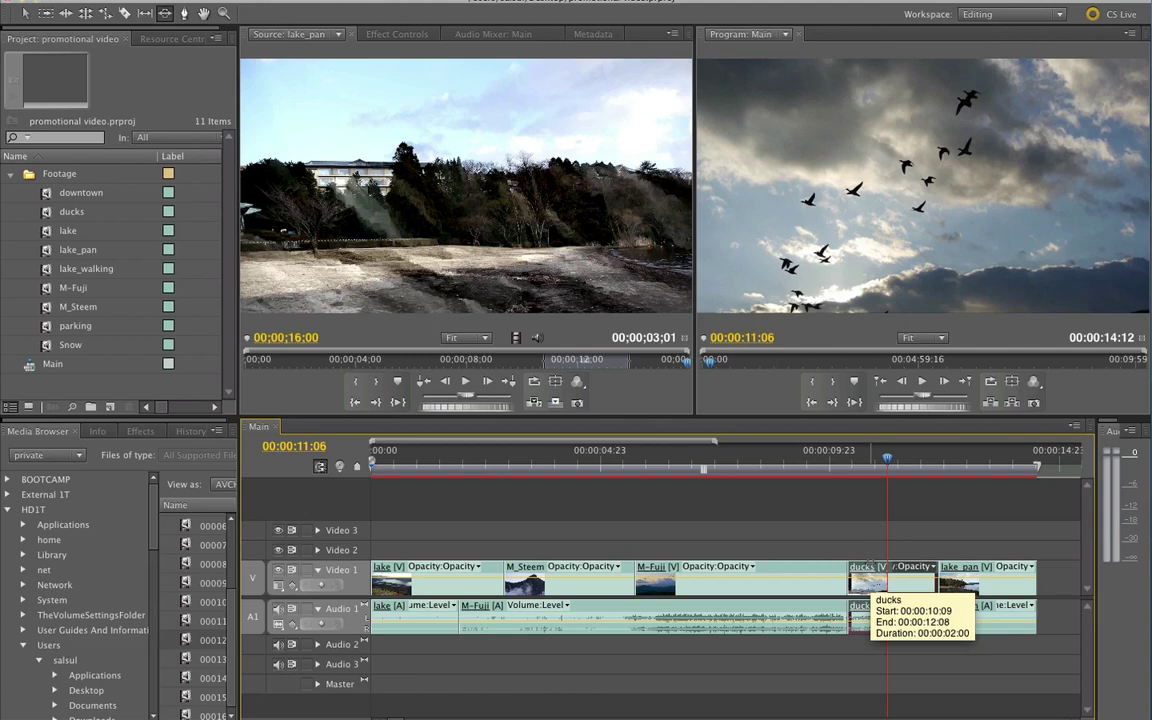
Slide the M-Fuji clip later, then back earlier, and bring the playhead to about 00:00:09:09
{"action": "left_click", "coordinate": [876, 570]}
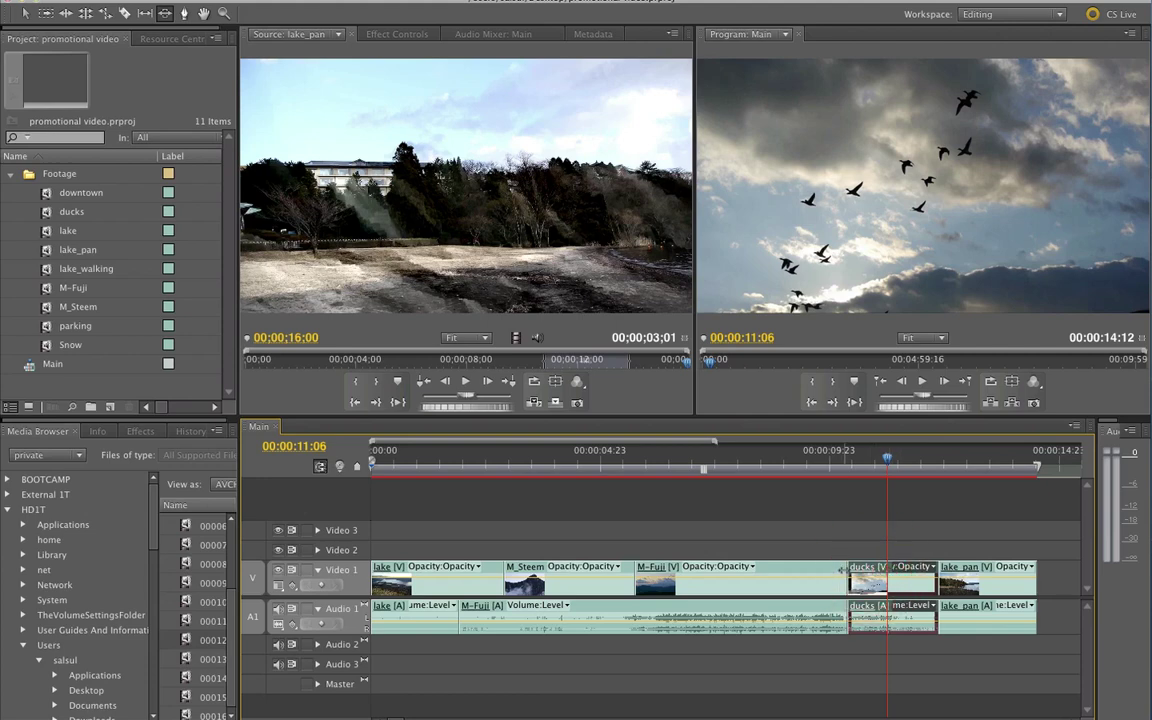
{"action": "left_click", "coordinate": [846, 569]}
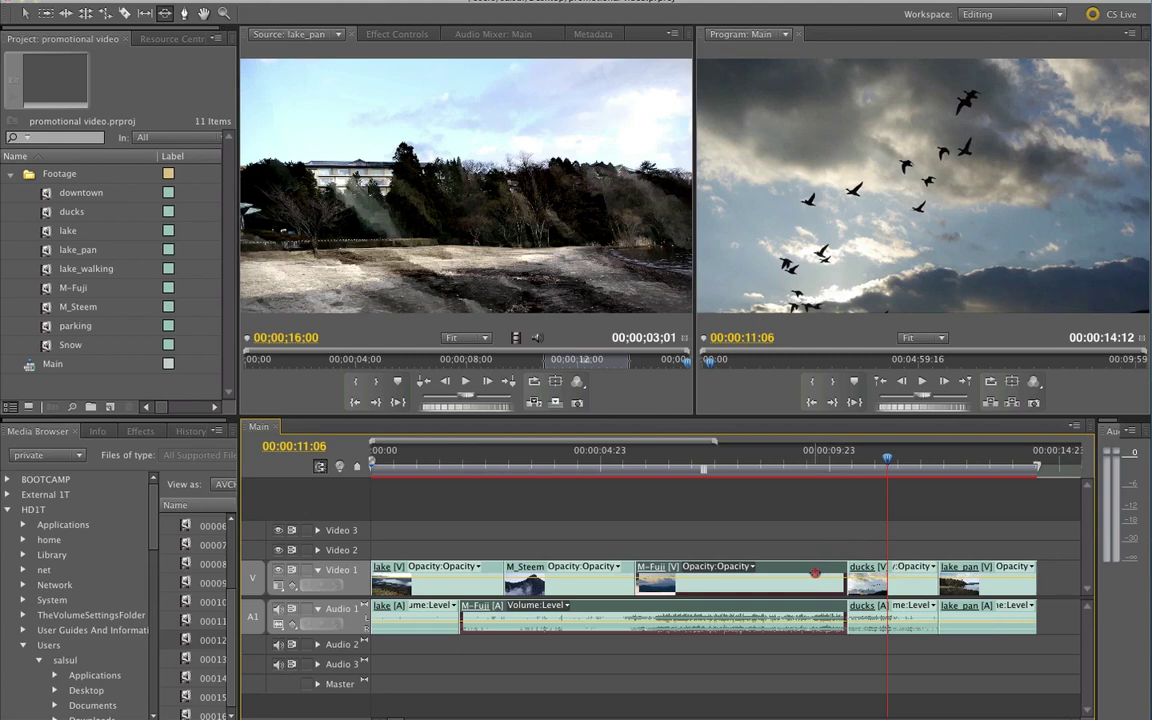
{"action": "left_click_drag", "start_coordinate": [815, 573], "coordinate": [849, 572]}
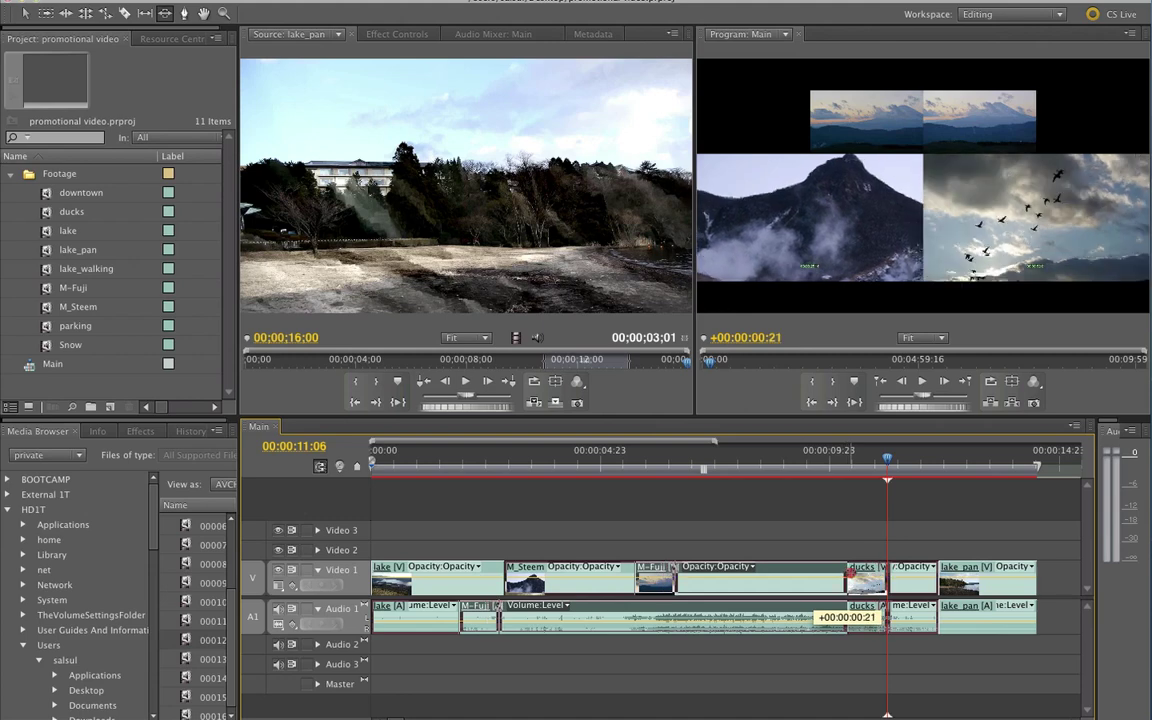
{"action": "left_click_drag", "start_coordinate": [849, 573], "coordinate": [849, 573]}
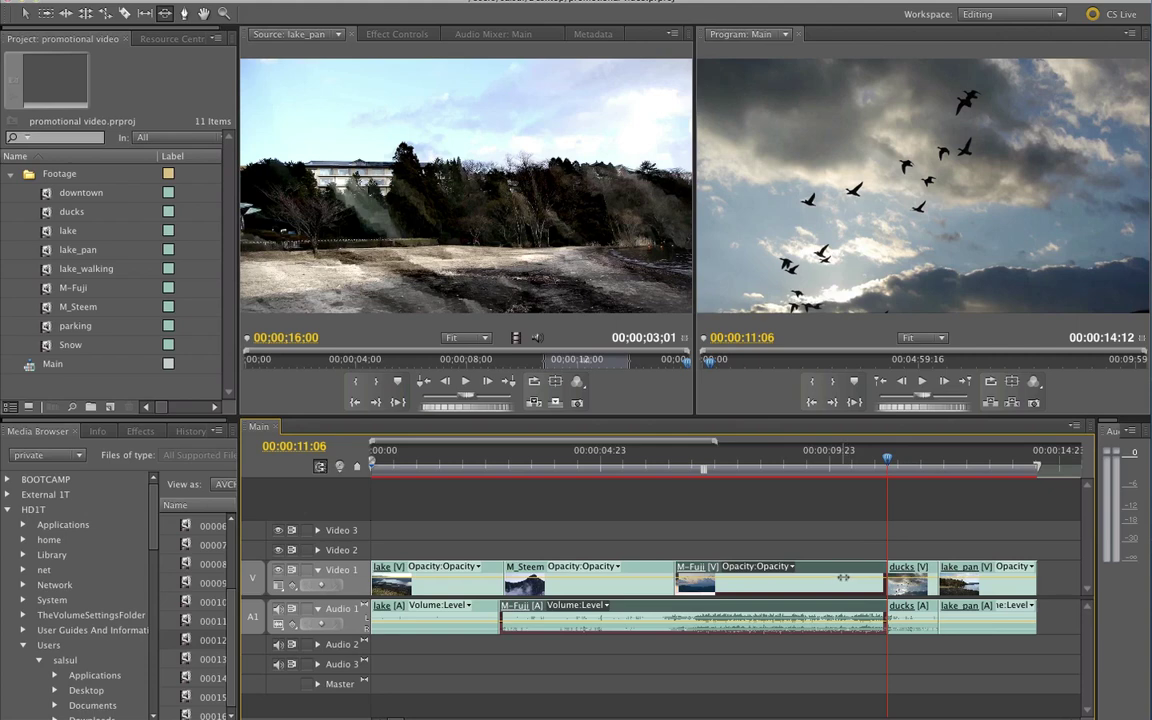
{"action": "left_click_drag", "start_coordinate": [839, 571], "coordinate": [746, 567]}
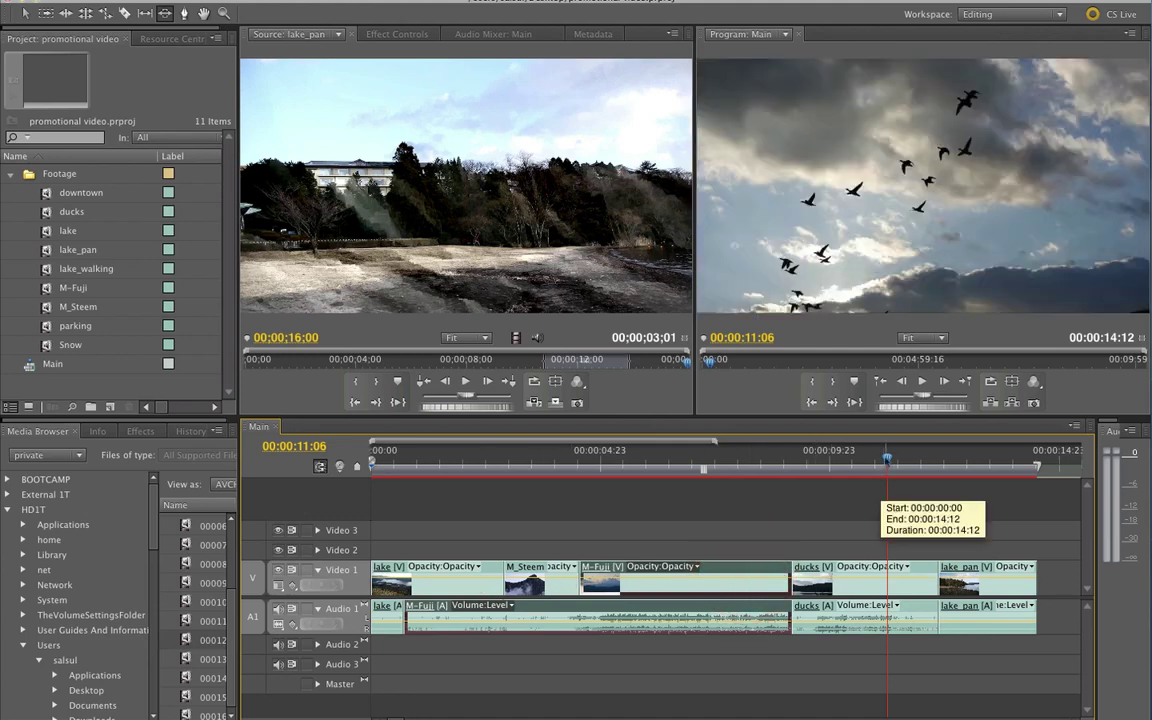
{"action": "left_click_drag", "start_coordinate": [887, 460], "coordinate": [801, 462]}
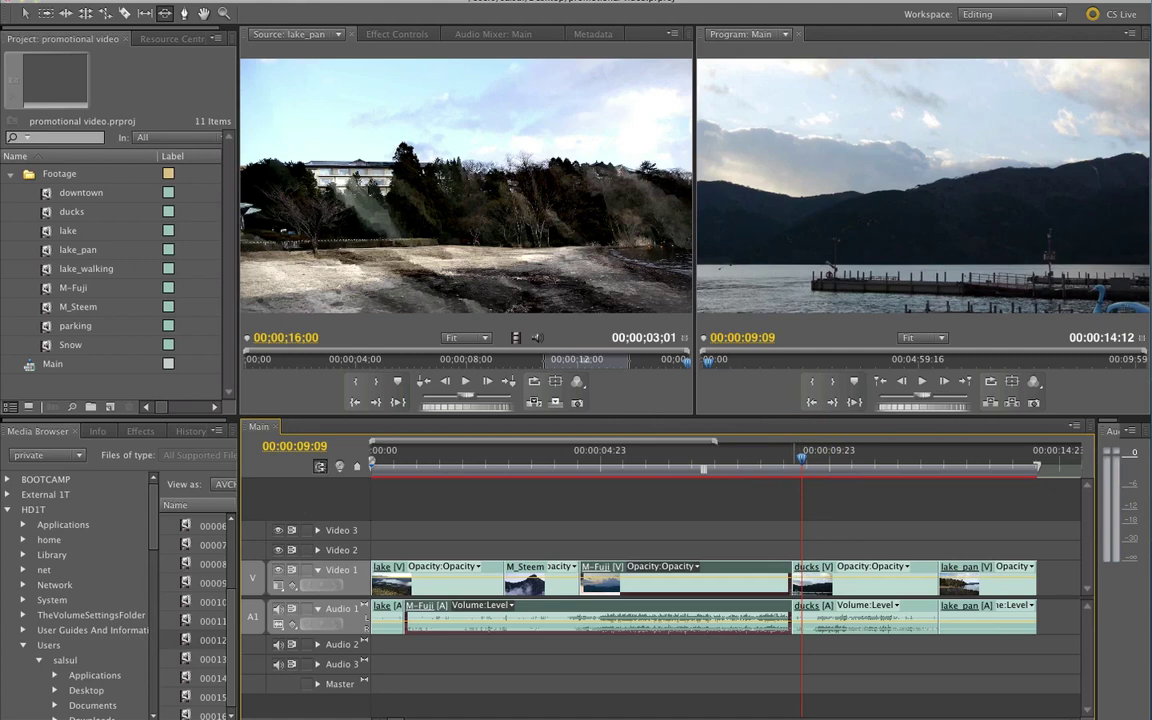
Undo the last clip edit and choose the Ripple Edit tool
{"action": "key", "text": "super"}
{"action": "key", "text": "super+z"}
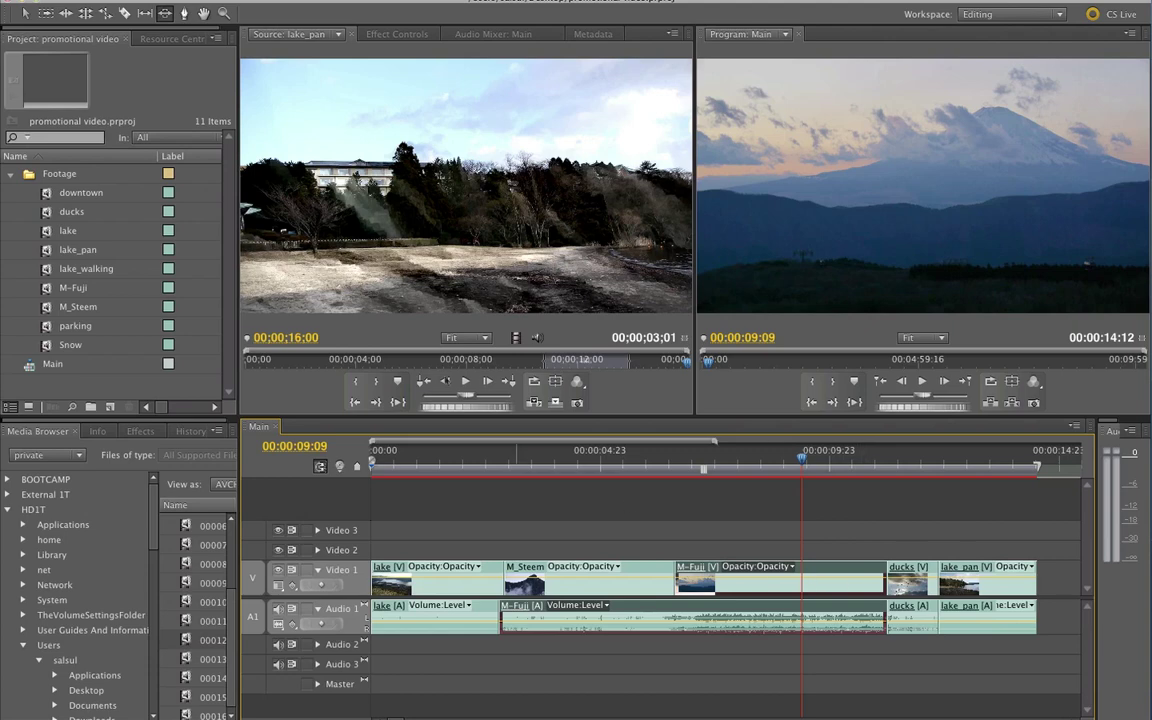
{"action": "left_click", "coordinate": [65, 13]}
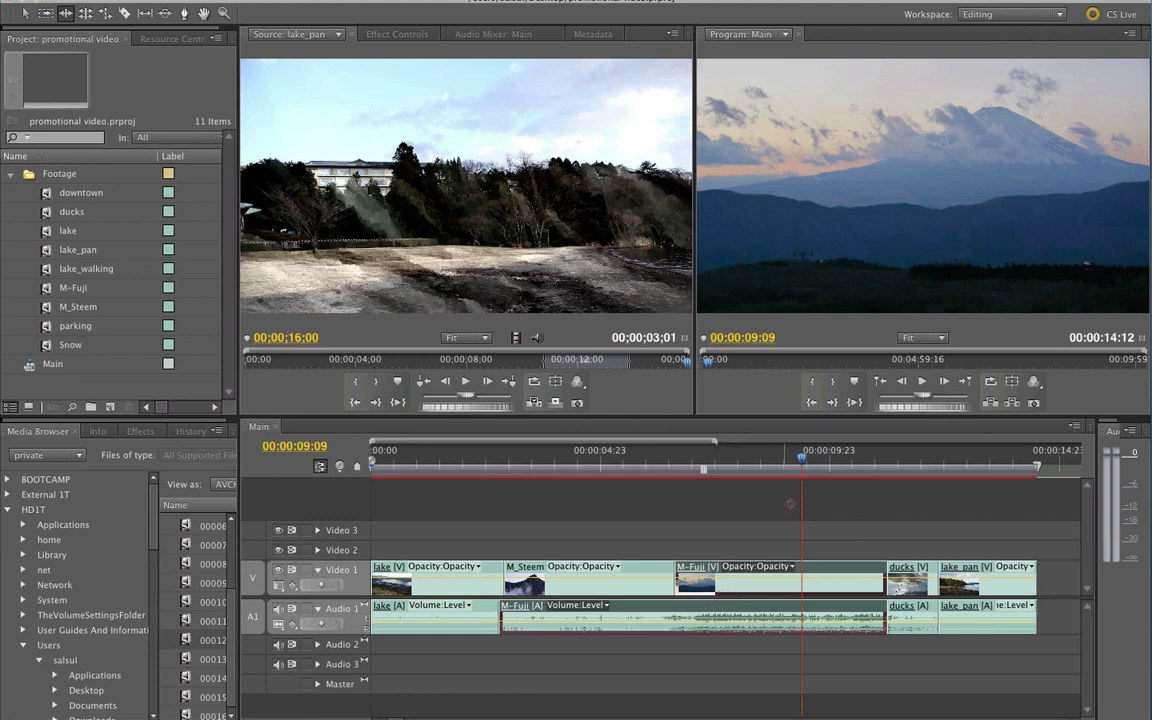
Set the playhead to 00:00:09:12, select the ducks clip, and switch to the Slide tool
{"action": "left_click", "coordinate": [804, 457]}
{"action": "left_click_drag", "start_coordinate": [804, 457], "coordinate": [811, 517]}
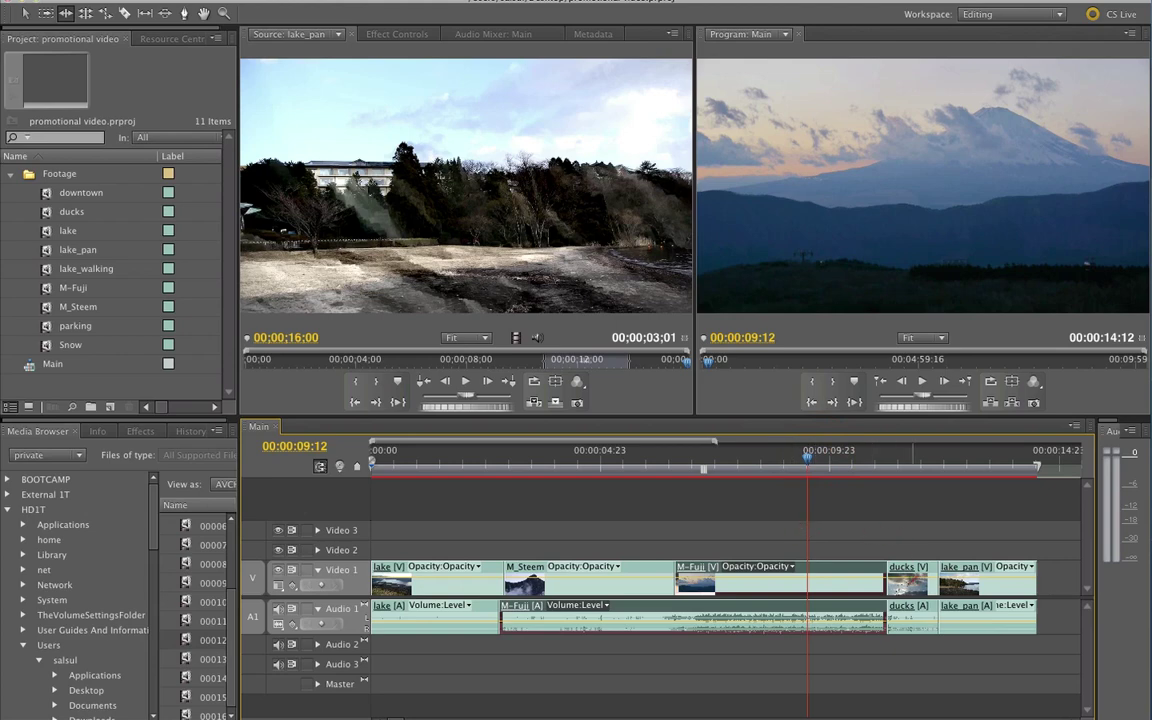
{"action": "left_click", "coordinate": [912, 572]}
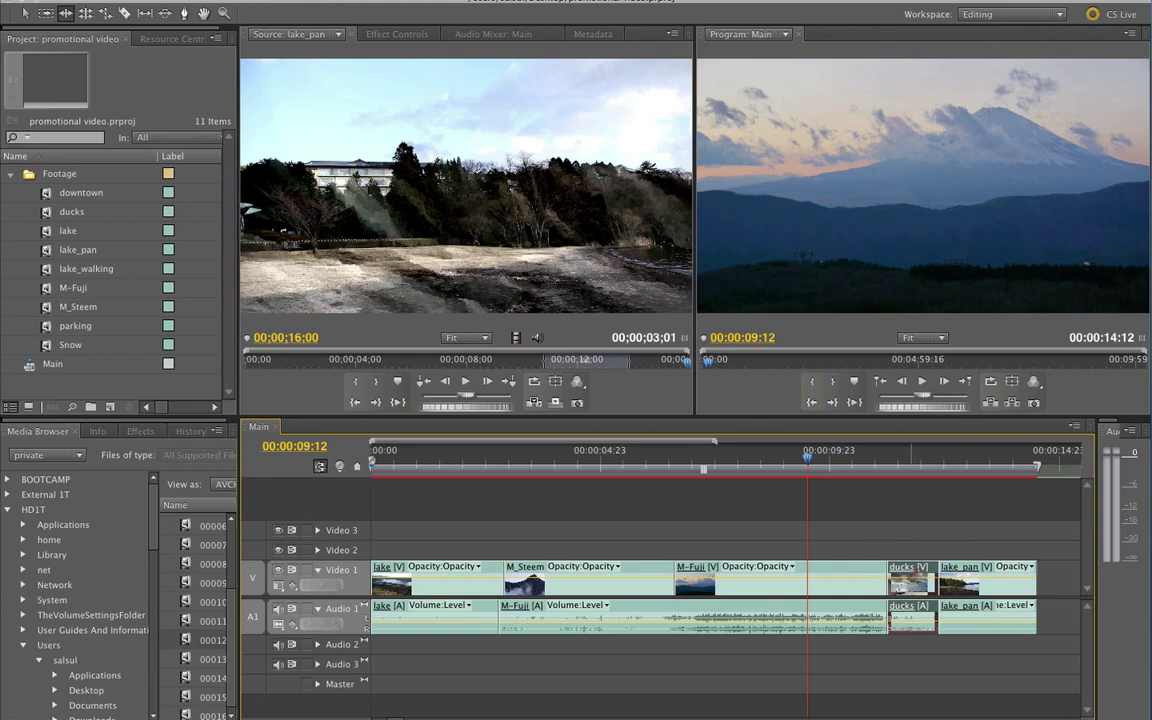
{"action": "left_click", "coordinate": [935, 572]}
{"action": "left_click", "coordinate": [935, 576]}
{"action": "left_click", "coordinate": [913, 571]}
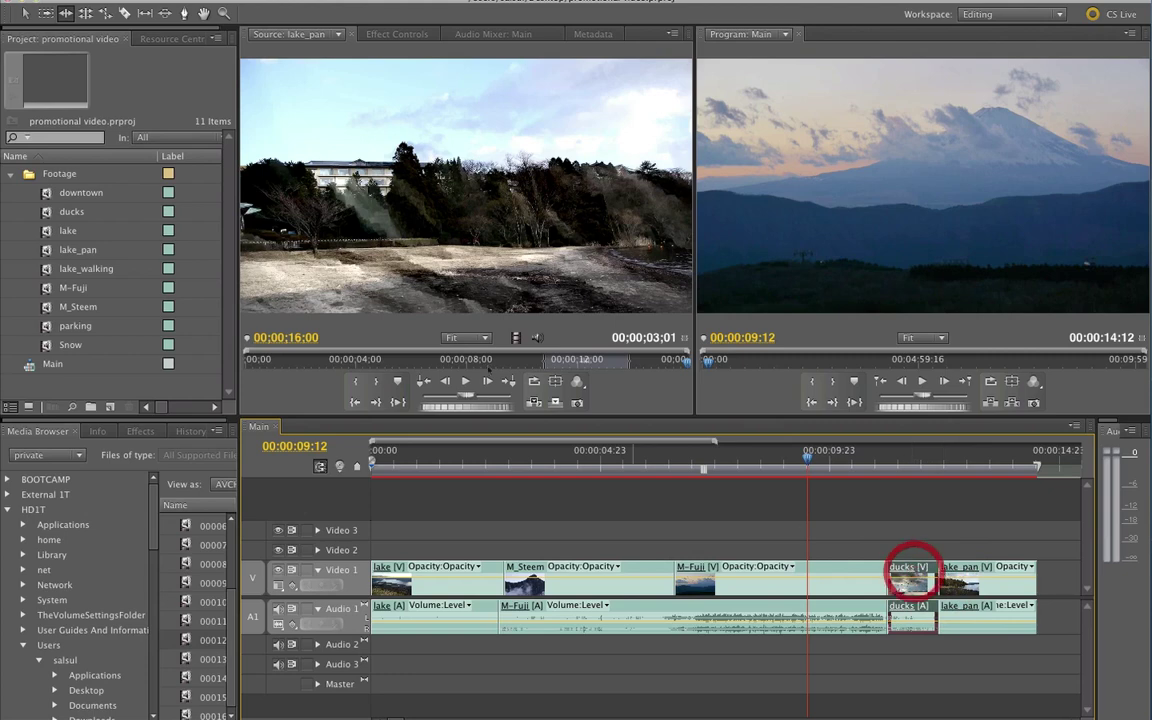
{"action": "left_click", "coordinate": [165, 14]}
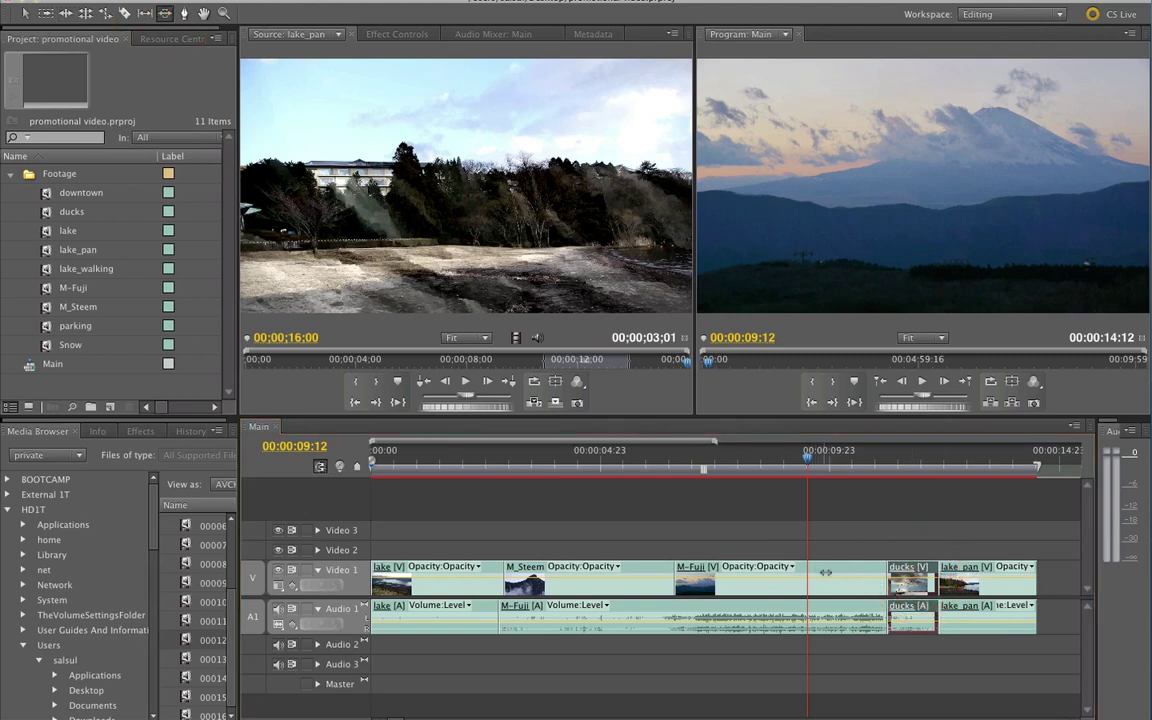
Slide the ducks clip right so it starts near 00:00:11:18 after a longer M-Fuji
{"action": "left_click_drag", "start_coordinate": [906, 568], "coordinate": [964, 573]}
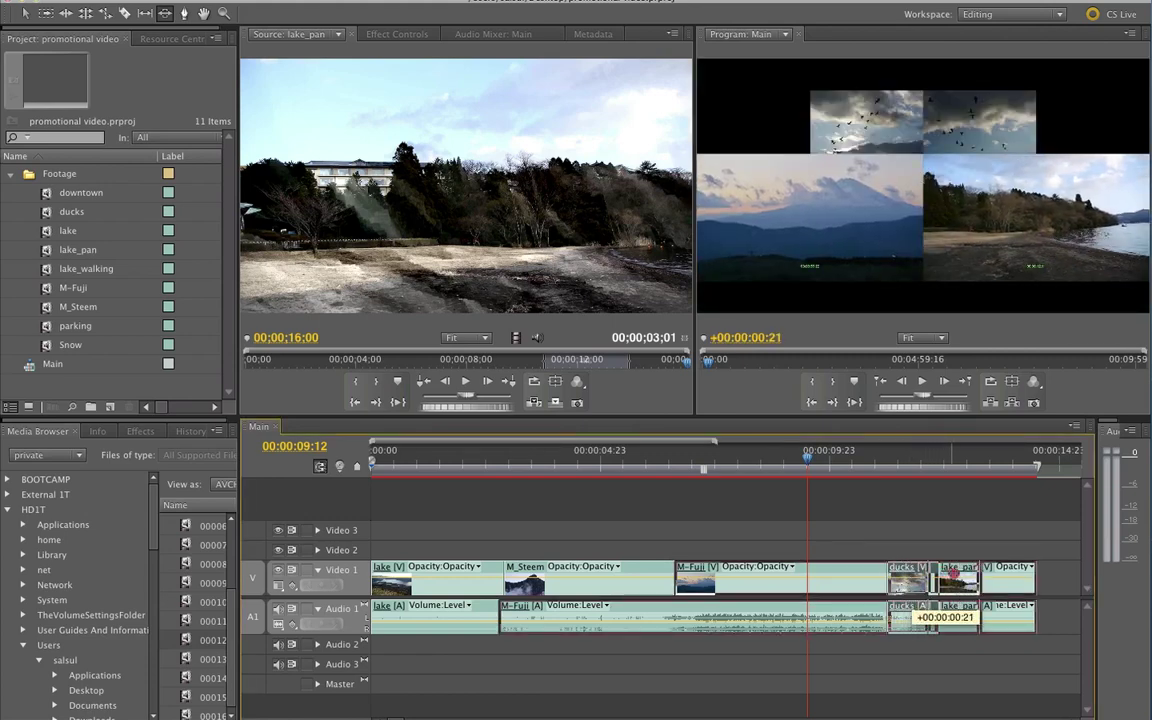
{"action": "left_click_drag", "start_coordinate": [964, 573], "coordinate": [971, 568]}
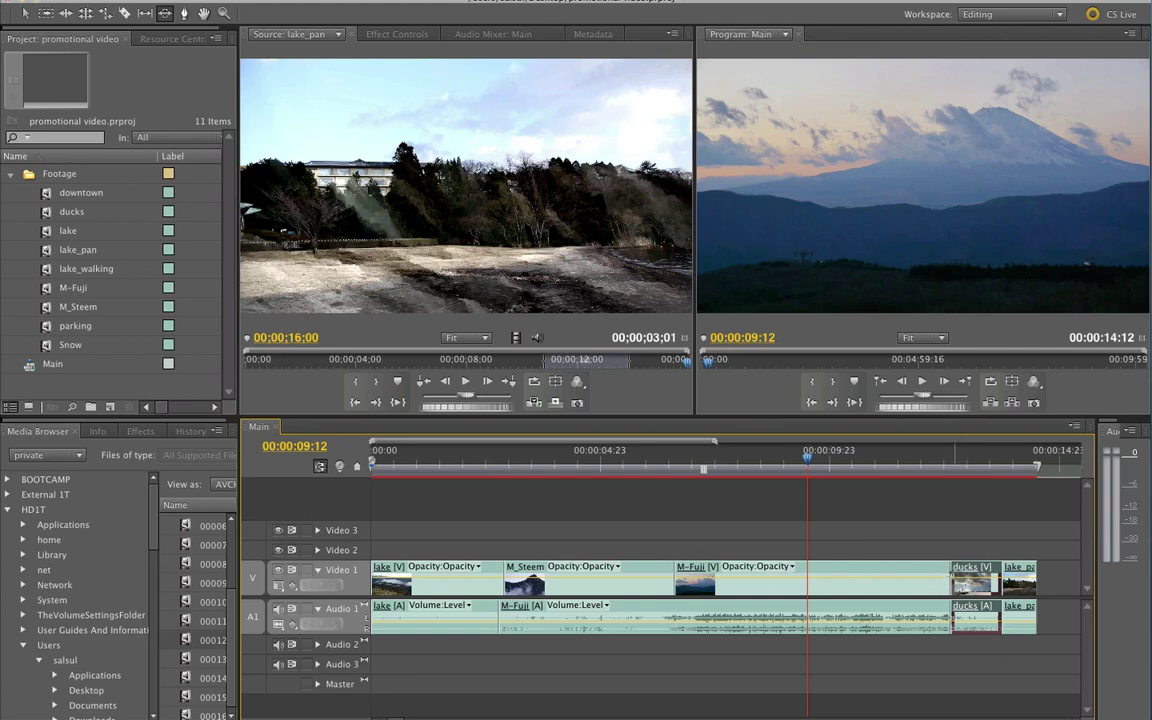
Put the playhead at 00:00:07:00 in the M-Fuji shot and select the Slip tool
{"action": "left_click", "coordinate": [970, 456]}
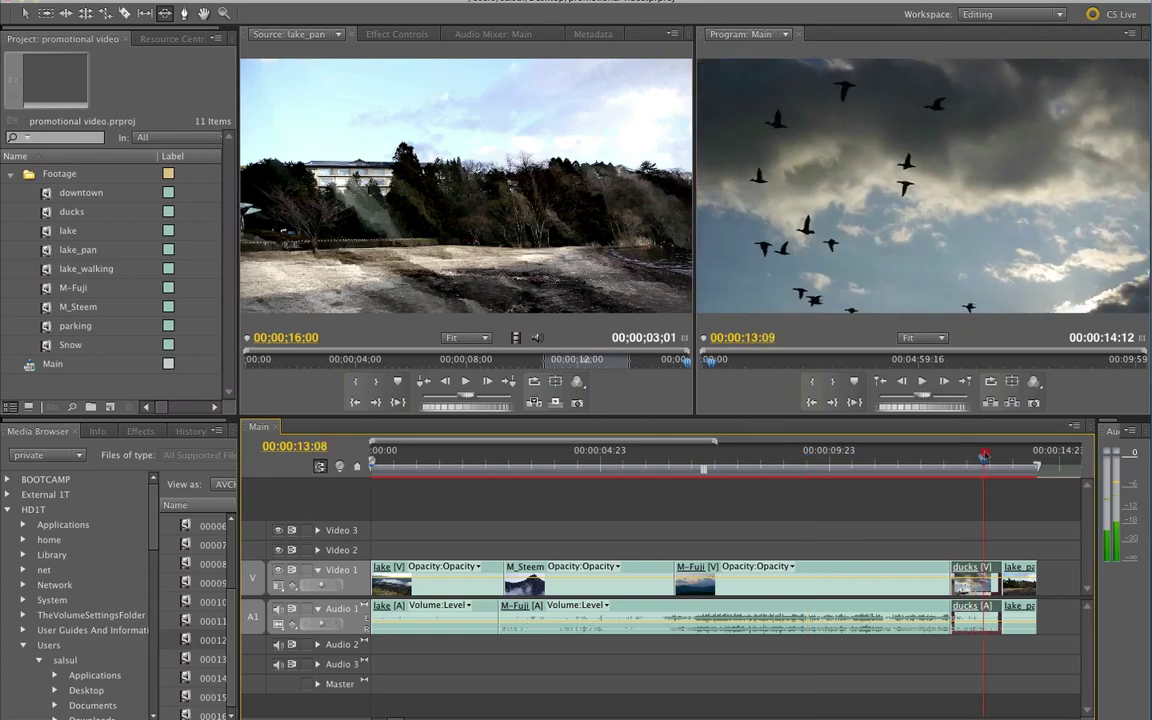
{"action": "mouse_move", "coordinate": [970, 456]}
{"action": "left_mouse_down"}
{"action": "mouse_move", "coordinate": [681, 510]}
{"action": "mouse_move", "coordinate": [937, 514]}
{"action": "mouse_move", "coordinate": [703, 528]}
{"action": "left_mouse_up"}
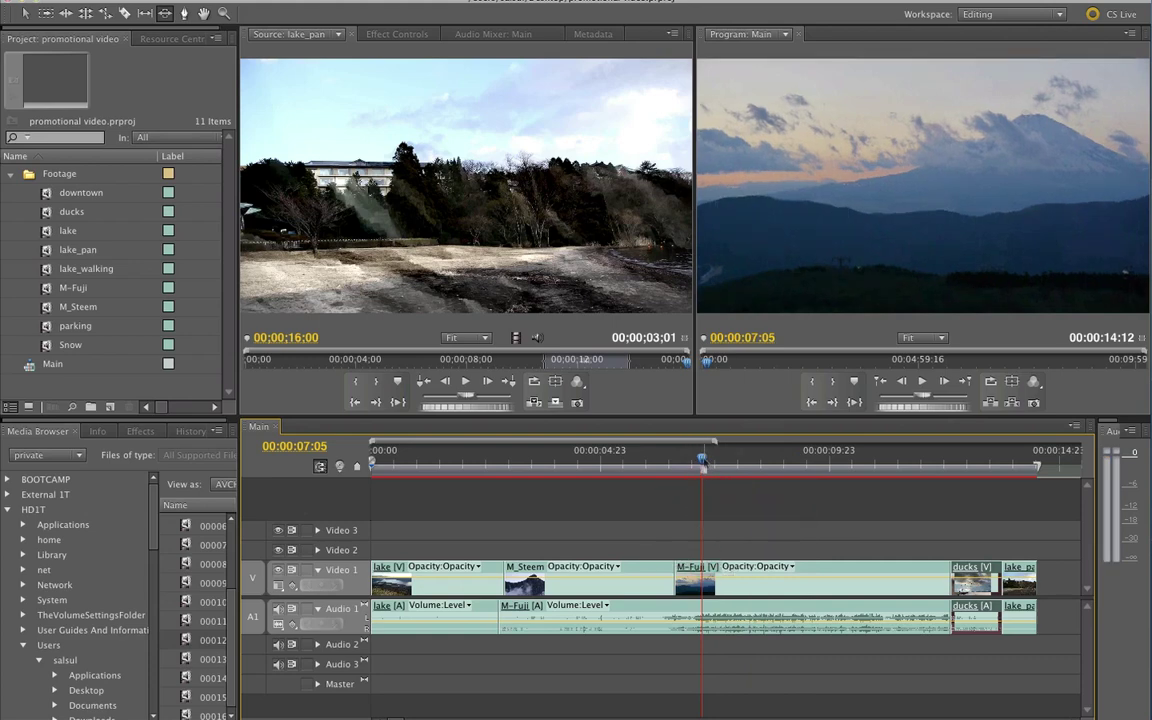
{"action": "key", "text": "Left"}
{"action": "key", "text": "Left"}
{"action": "key", "text": "Left"}
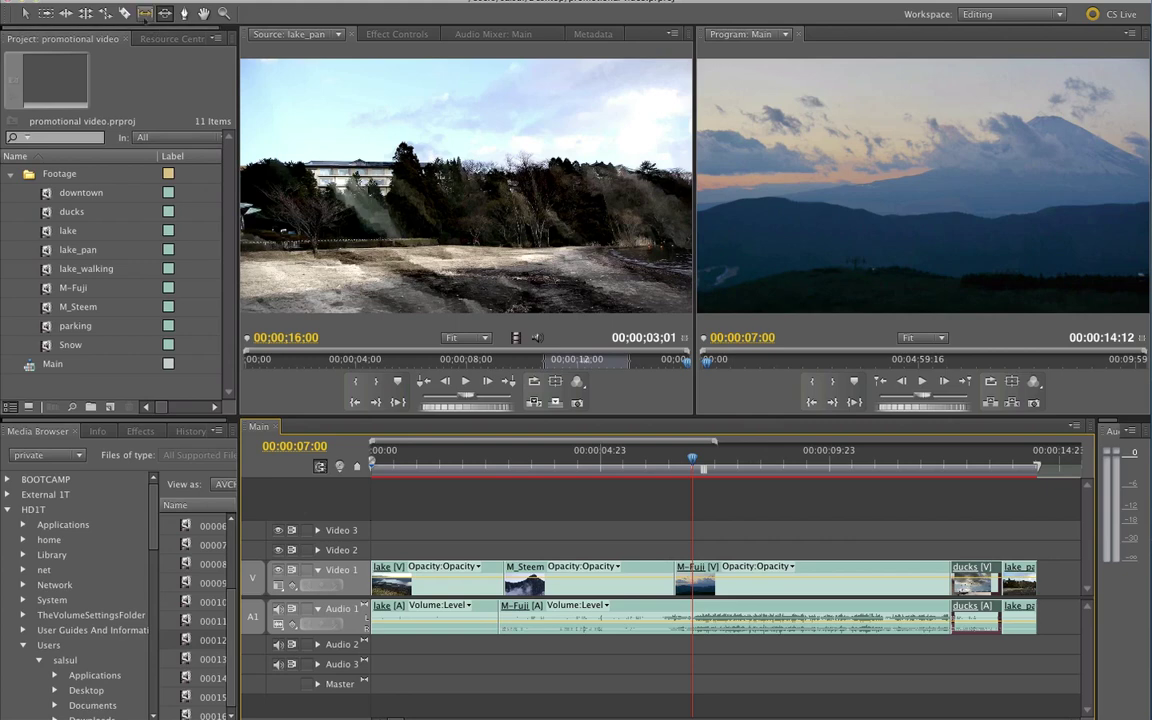
{"action": "left_click", "coordinate": [144, 13]}
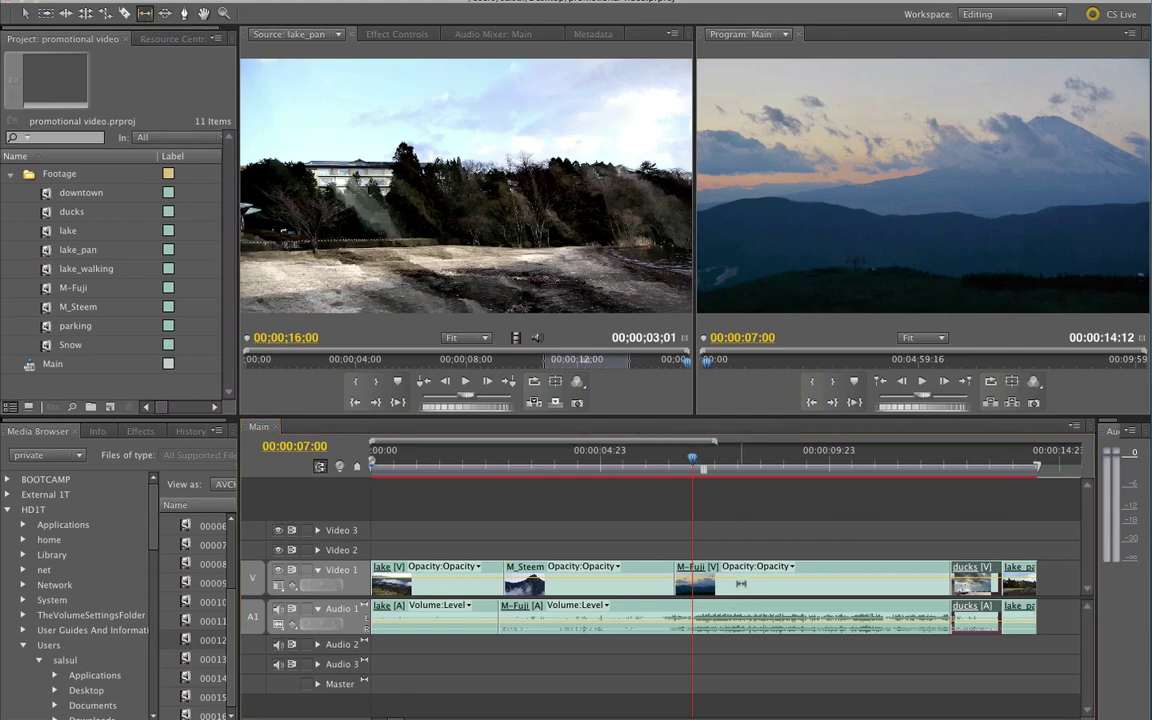
Slip the M-Fuji footage by +00:00:02:06 to show later sunset-mountain footage in the same slot
{"action": "left_click_drag", "start_coordinate": [741, 583], "coordinate": [844, 580]}
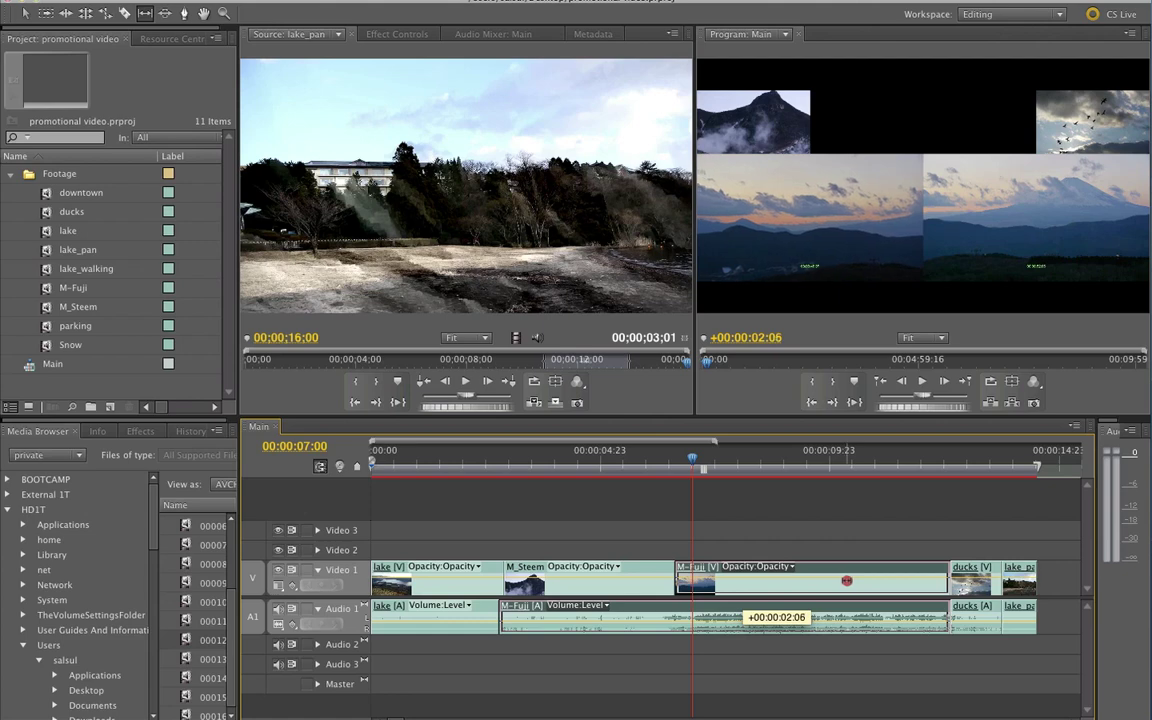
{"action": "left_click_drag", "start_coordinate": [847, 580], "coordinate": [848, 580]}
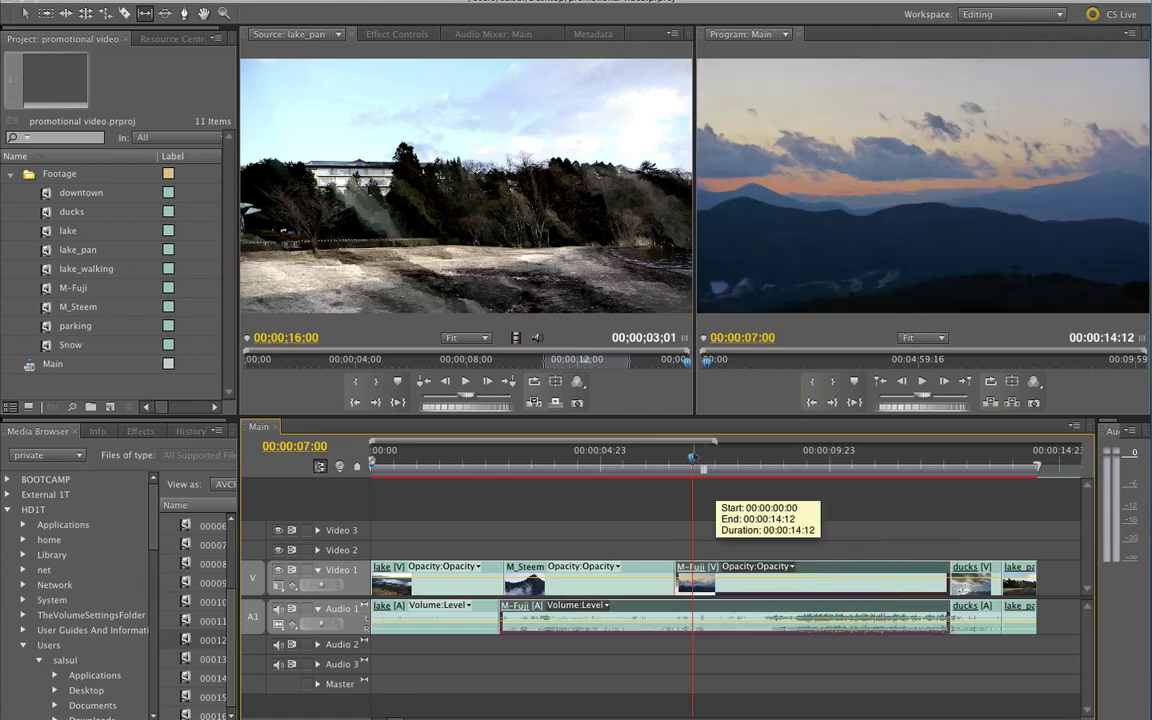
Review the slipped M-Fuji shot up to about 00:00:12:12 and save the project
{"action": "mouse_move", "coordinate": [692, 458]}
{"action": "left_mouse_down"}
{"action": "mouse_move", "coordinate": [677, 458]}
{"action": "mouse_move", "coordinate": [816, 469]}
{"action": "left_mouse_up"}
{"action": "left_click_drag", "start_coordinate": [858, 471], "coordinate": [945, 472]}
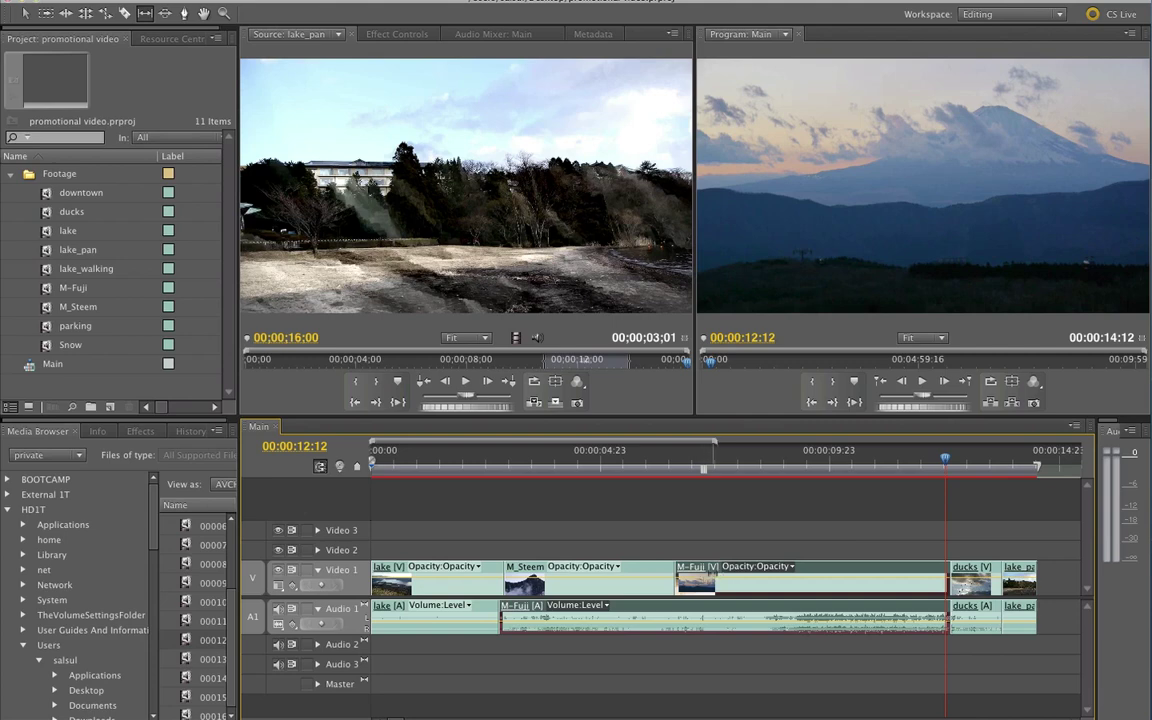
{"action": "key", "text": "super+s"}
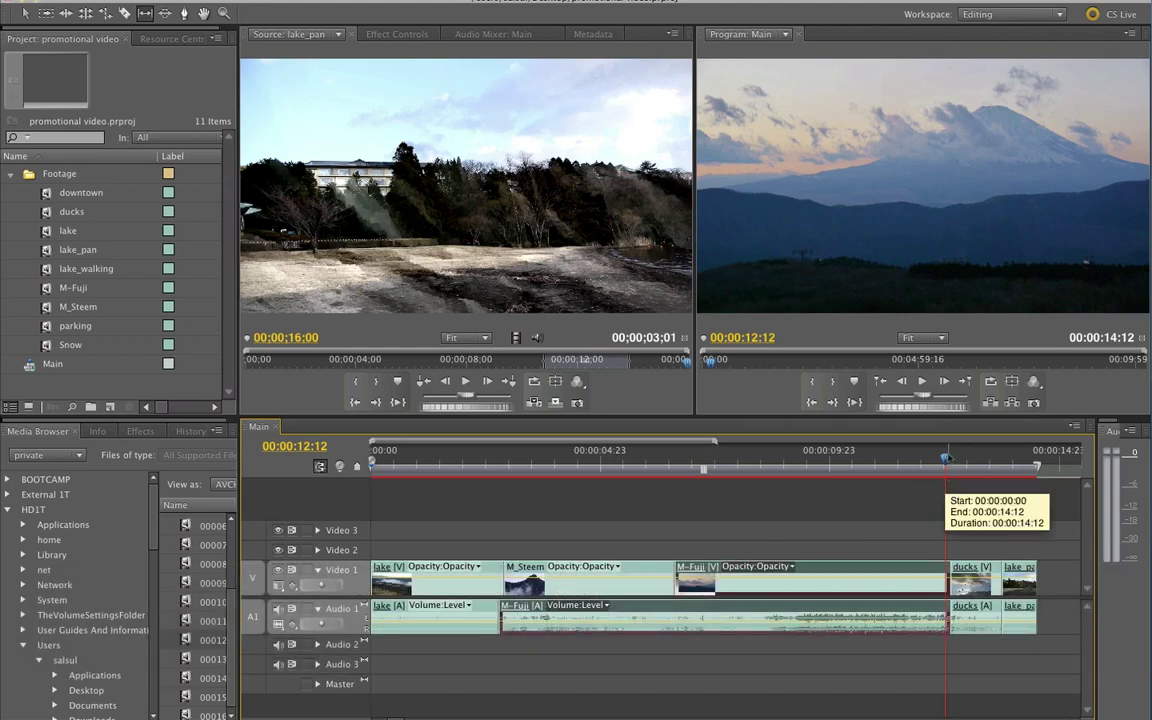
Mark the sequence In point at 00:00:10:11 and step frame by frame across the M-Fuji/ducks cut
{"action": "key", "text": "j"}
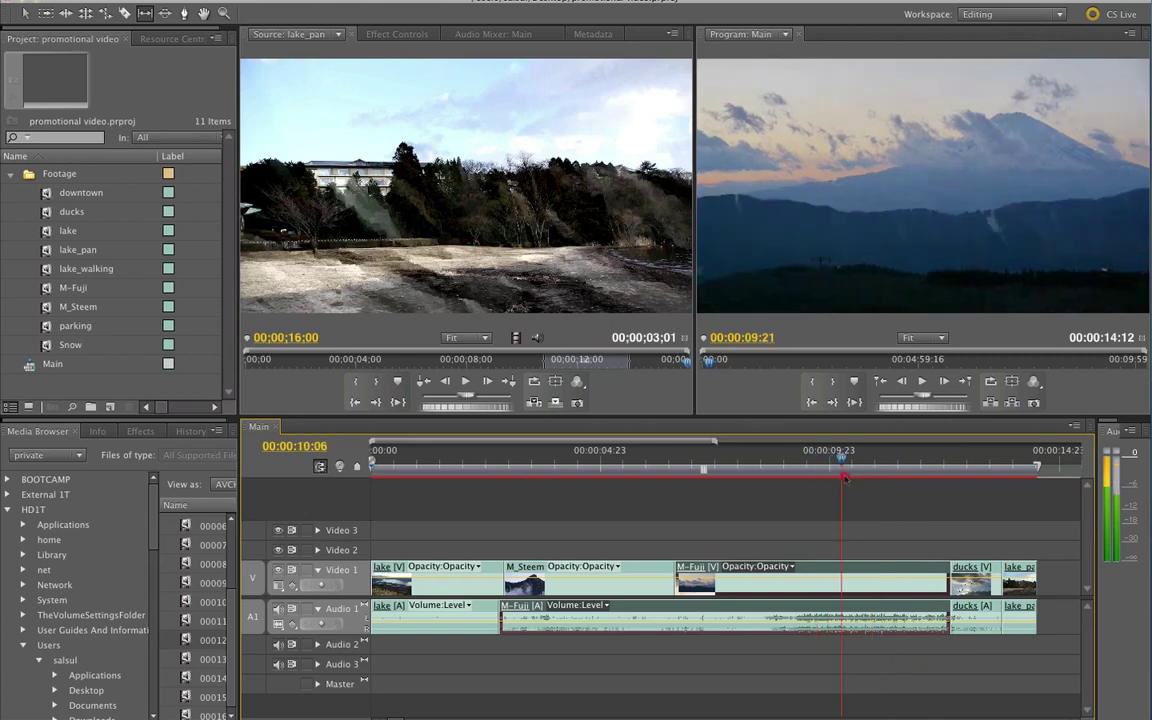
{"action": "left_click_drag", "start_coordinate": [873, 470], "coordinate": [858, 470]}
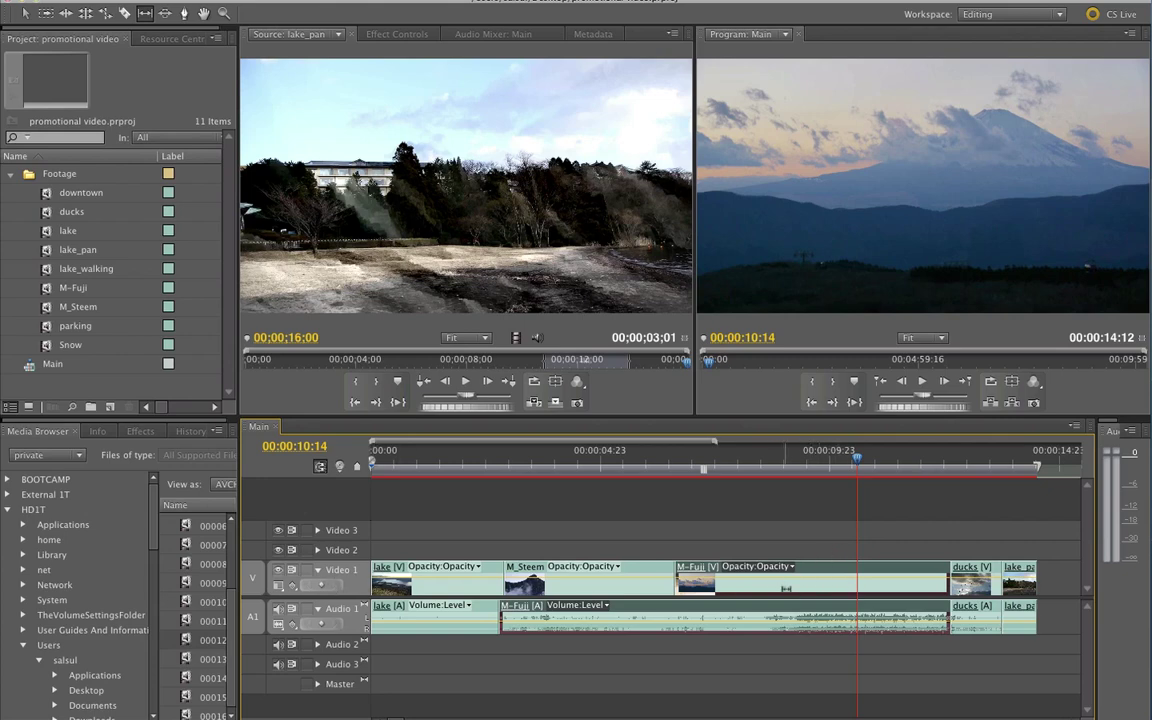
{"action": "key", "text": "Left"}
{"action": "left_click", "coordinate": [852, 458]}
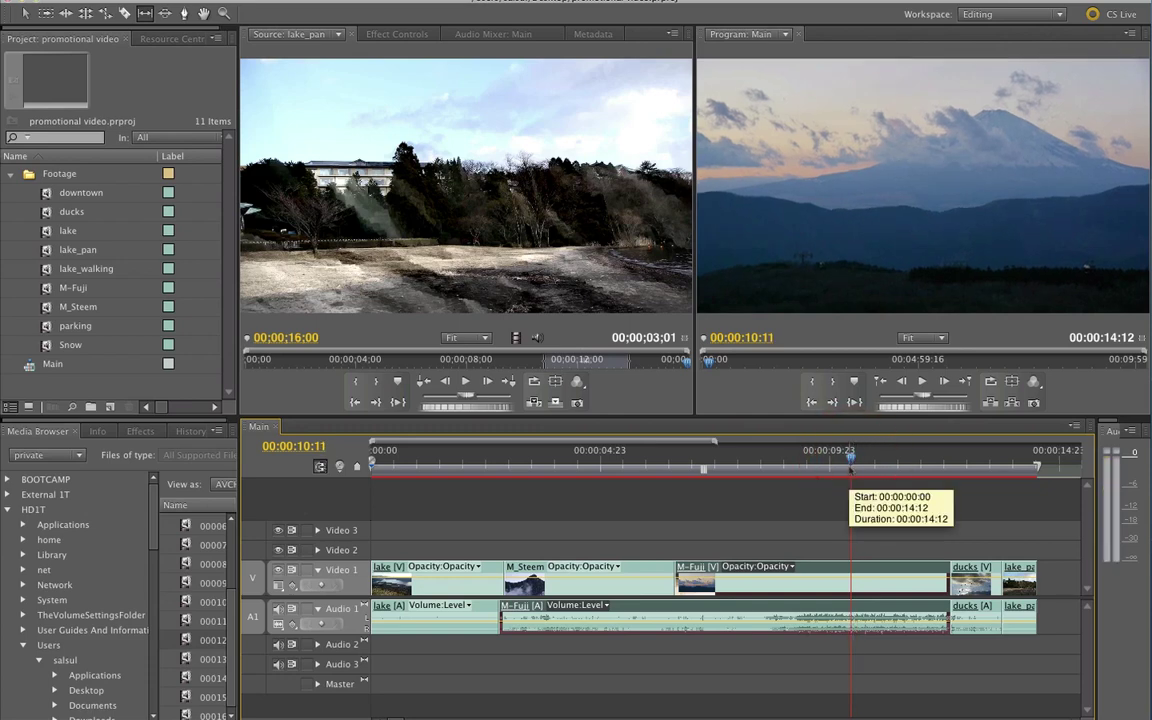
{"action": "key", "text": "space"}
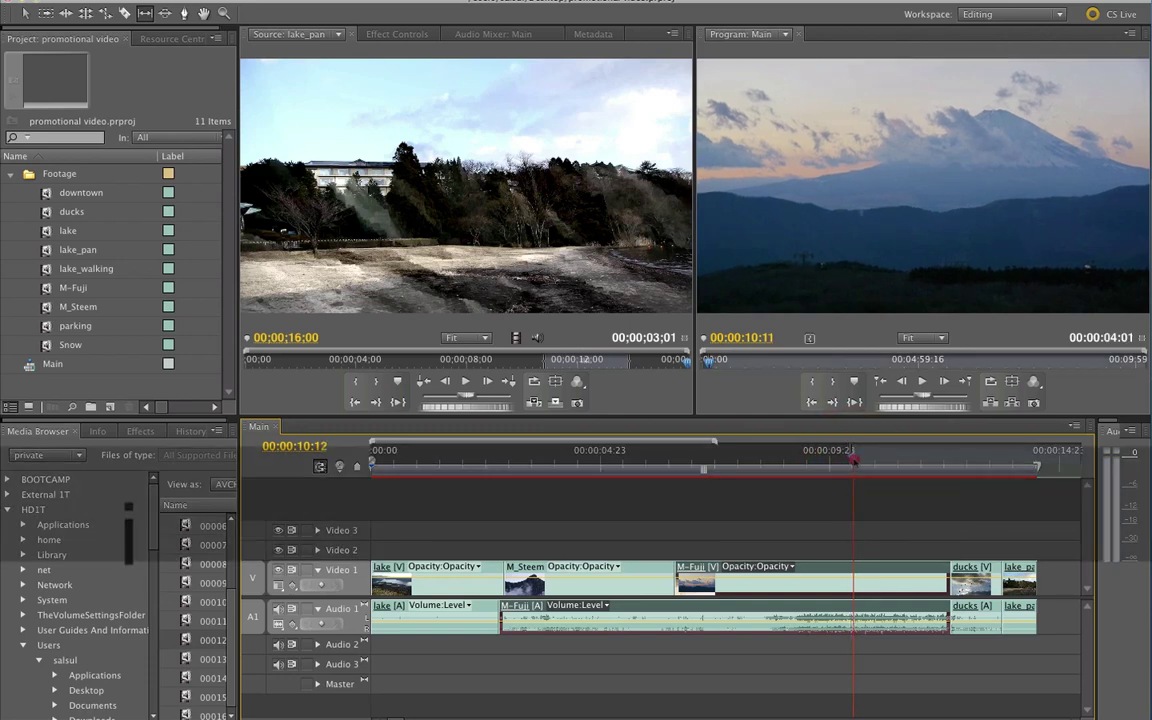
{"action": "key", "text": "Right"}
{"action": "key", "text": "Left"}
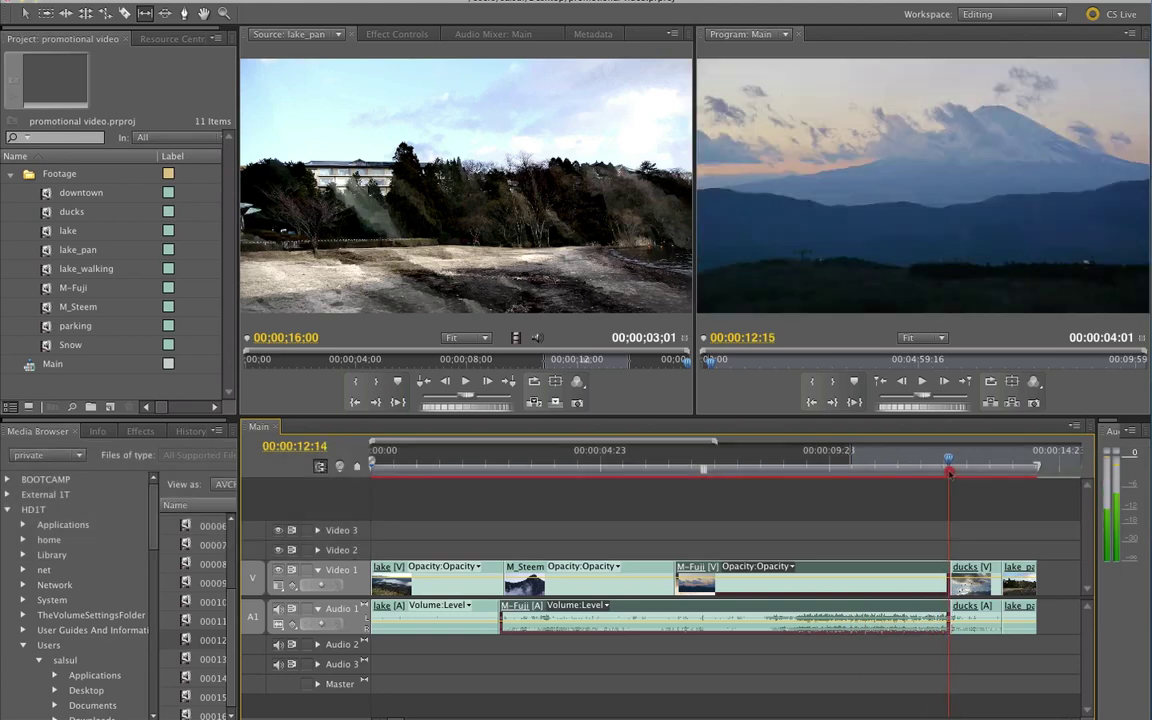
{"action": "key", "text": "Right"}
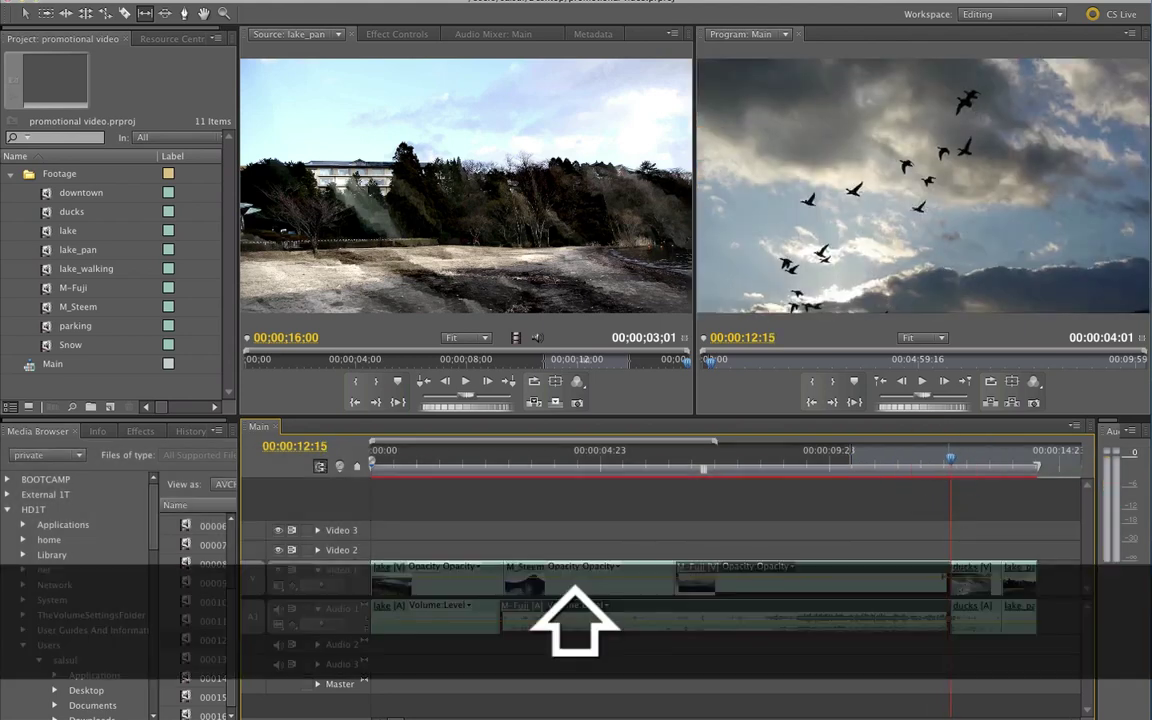
Set the Main sequence out point at 00:00:12:15, then browse the Footage clips to lake_pan and lake_walking
{"action": "key", "text": "o"}
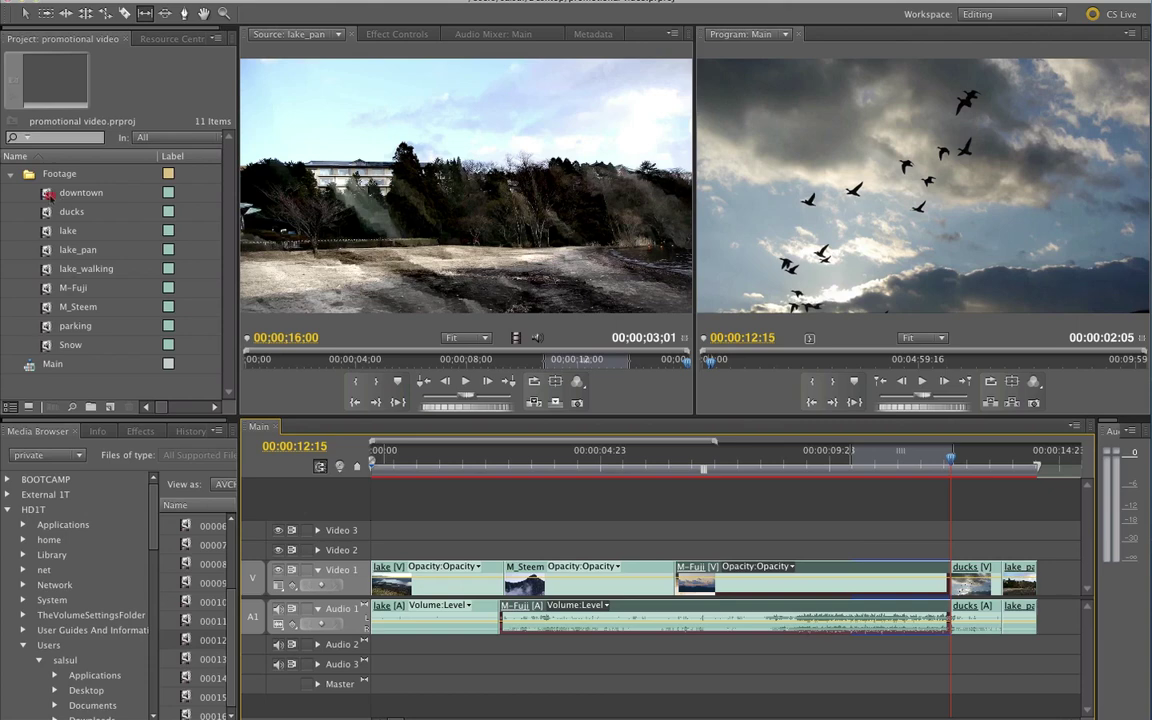
{"action": "left_click", "coordinate": [47, 195]}
{"action": "left_click", "coordinate": [47, 212]}
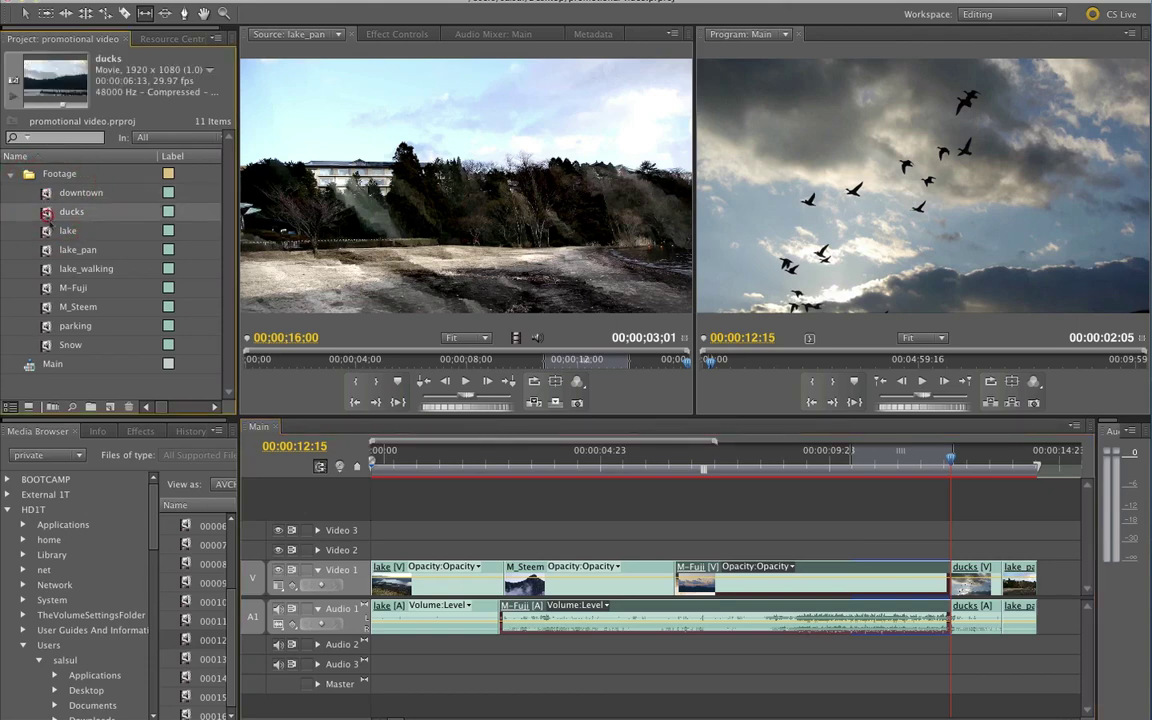
{"action": "left_click", "coordinate": [47, 231]}
{"action": "left_click", "coordinate": [47, 250]}
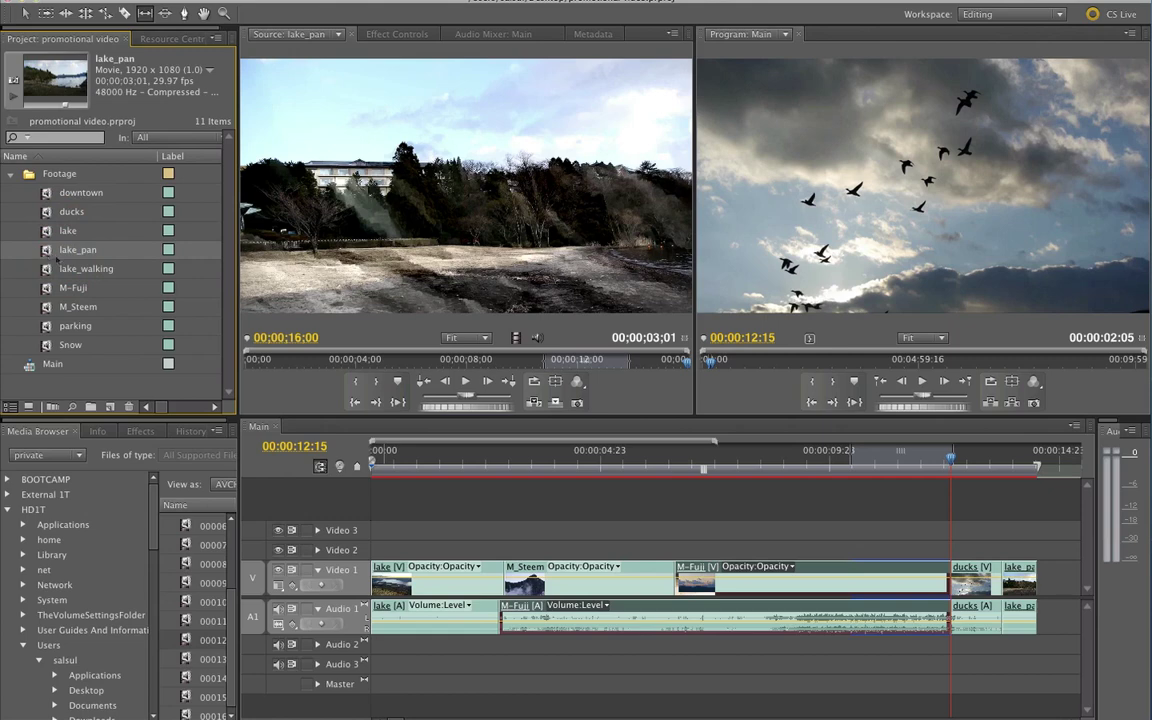
{"action": "left_click", "coordinate": [47, 268]}
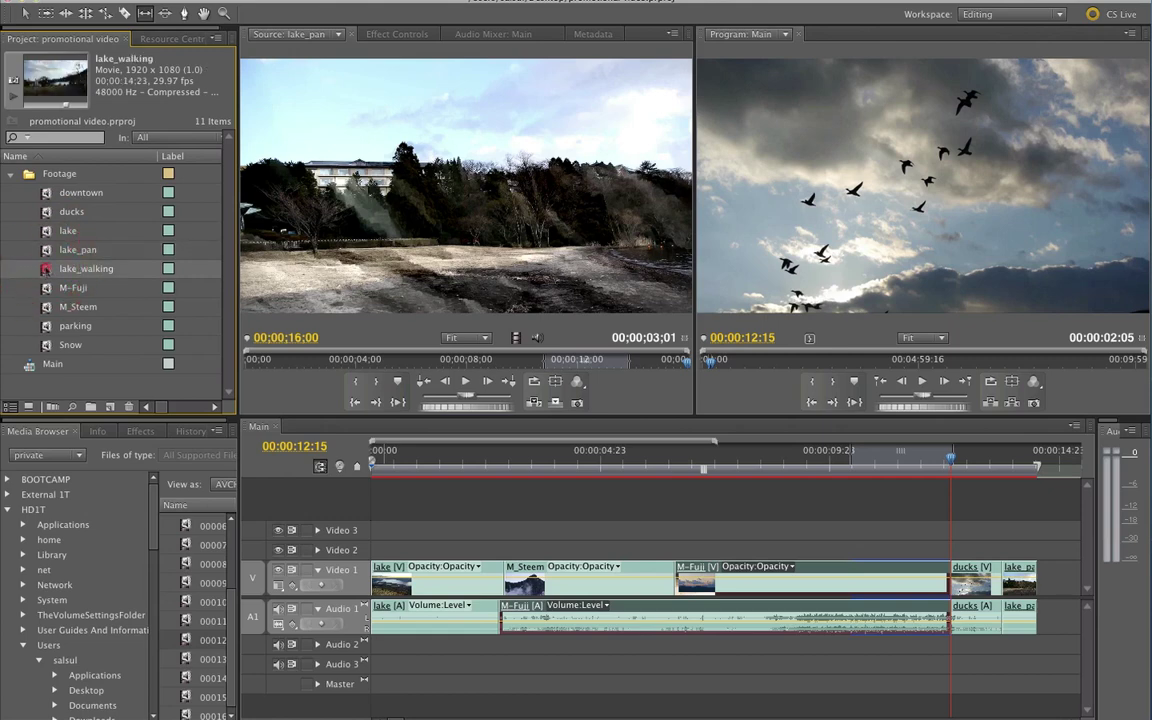
Load lake_walking as source with a much earlier In point and park the sequence at 00:00:12:02
{"action": "double_click", "coordinate": [47, 268]}
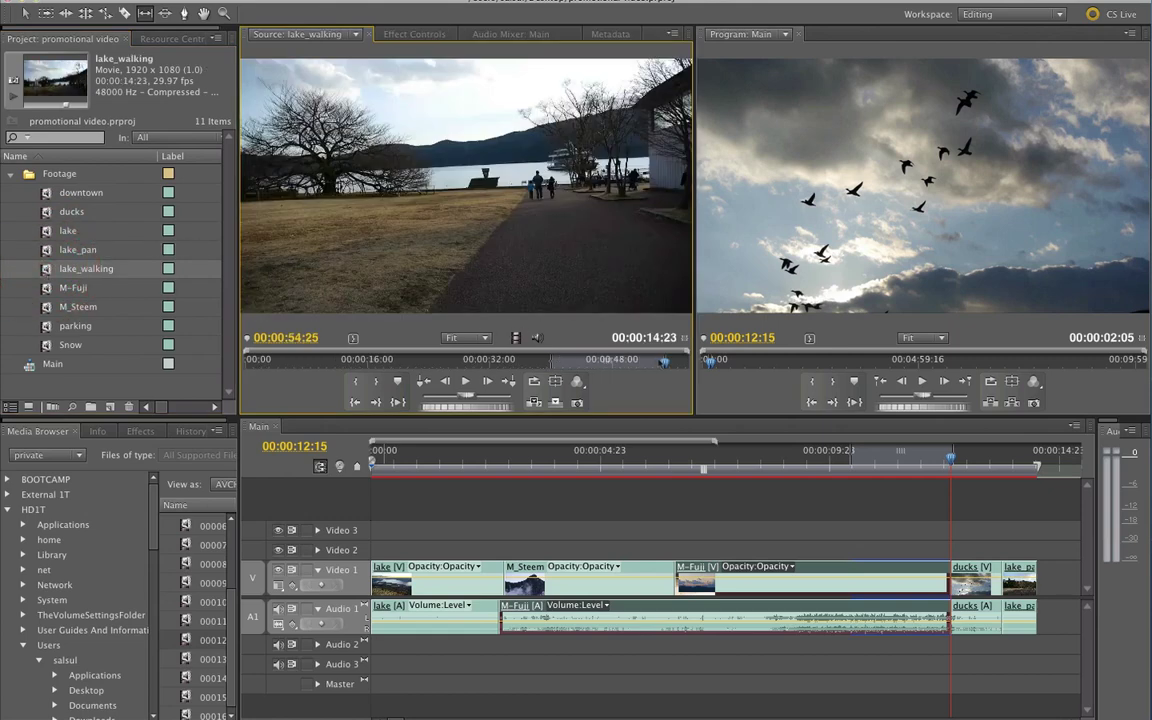
{"action": "left_click_drag", "start_coordinate": [663, 362], "coordinate": [611, 362]}
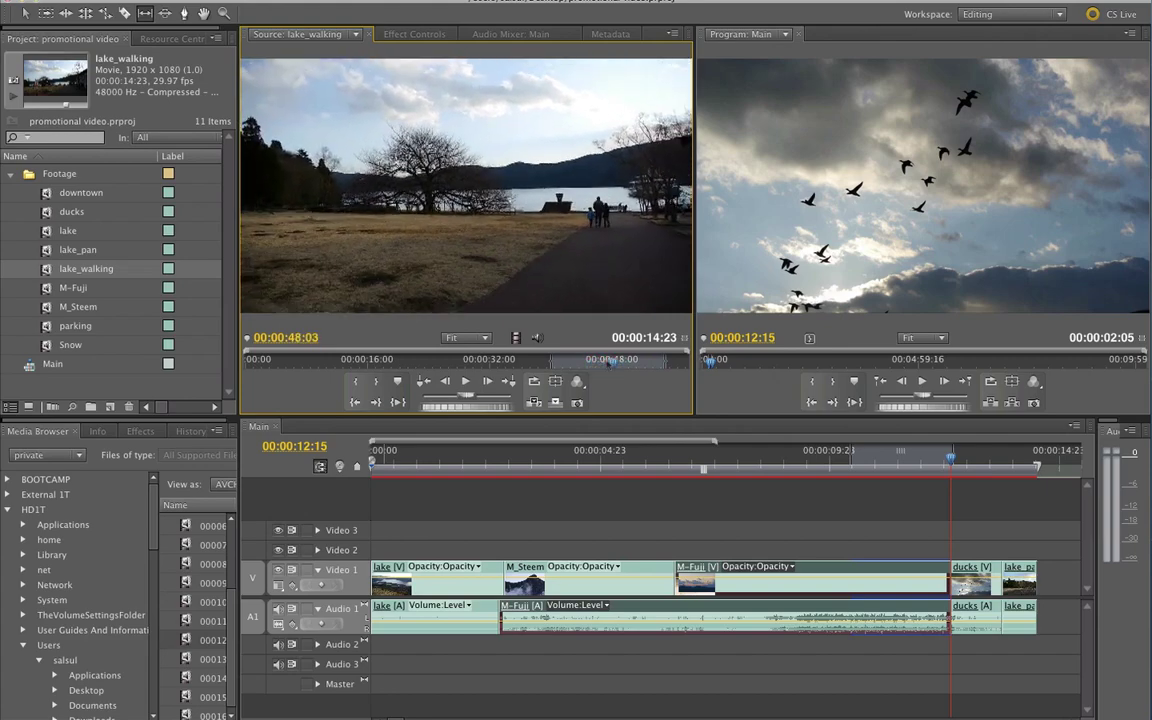
{"action": "left_click_drag", "start_coordinate": [551, 362], "coordinate": [347, 366]}
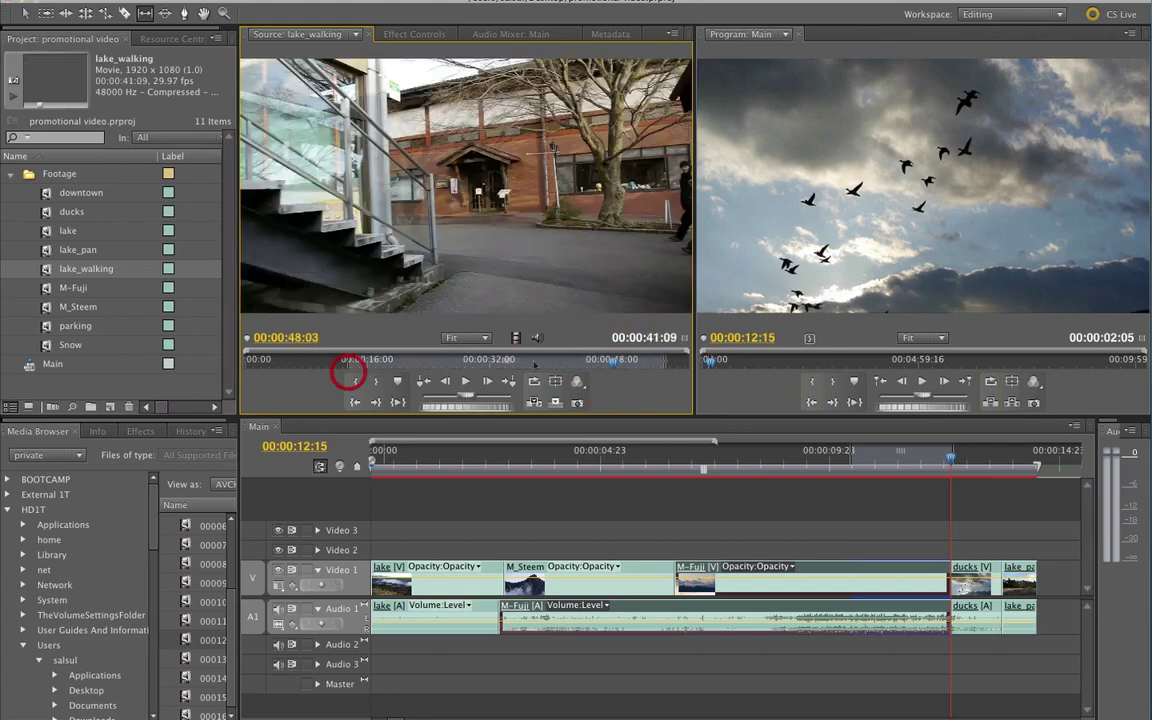
{"action": "mouse_move", "coordinate": [611, 362]}
{"action": "left_mouse_down"}
{"action": "mouse_move", "coordinate": [371, 362]}
{"action": "mouse_move", "coordinate": [496, 362]}
{"action": "left_mouse_up"}
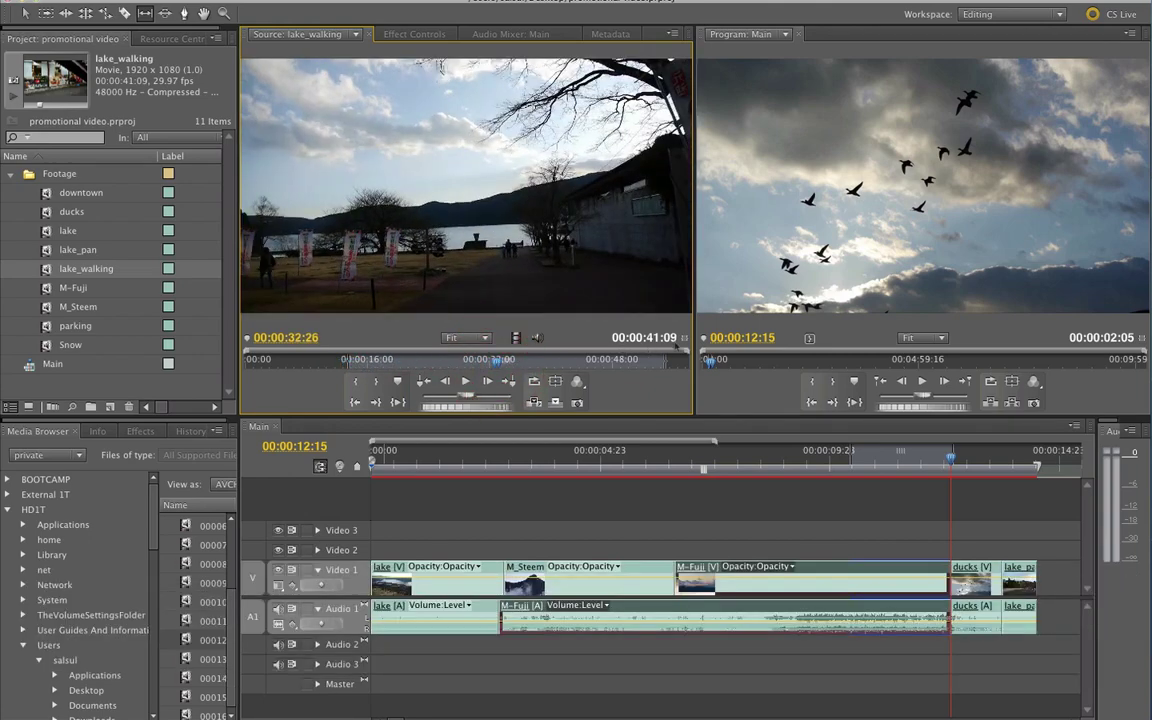
{"action": "left_click_drag", "start_coordinate": [967, 456], "coordinate": [850, 456]}
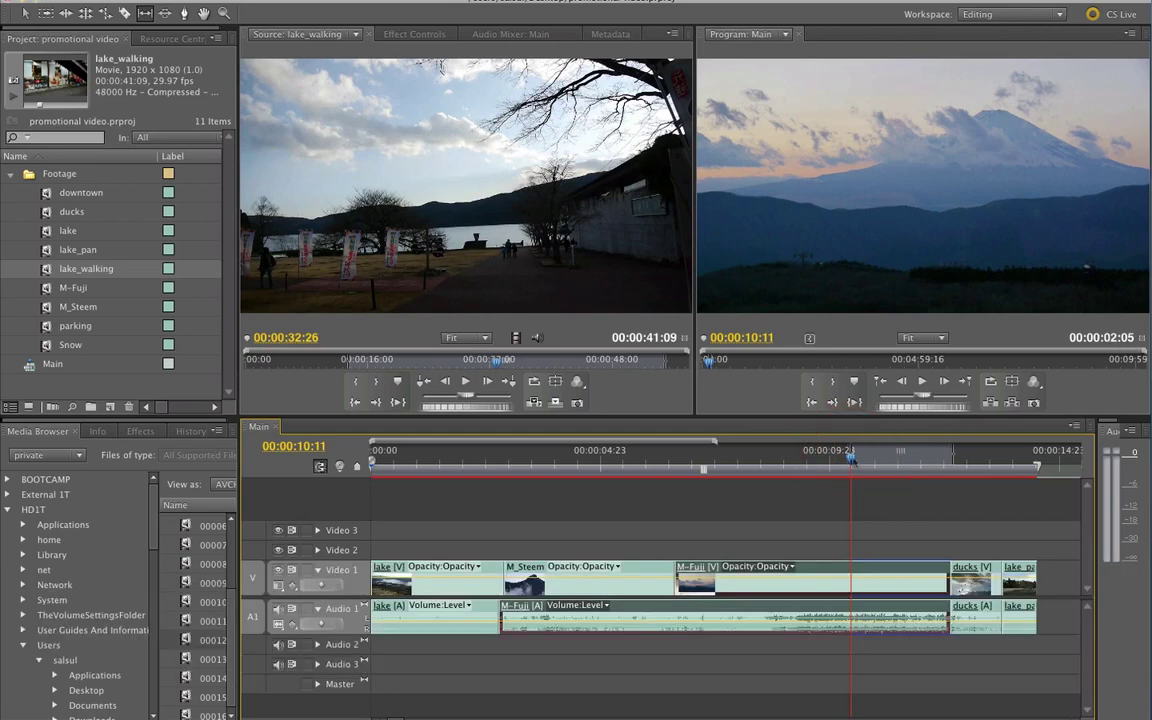
{"action": "left_click_drag", "start_coordinate": [851, 456], "coordinate": [926, 456]}
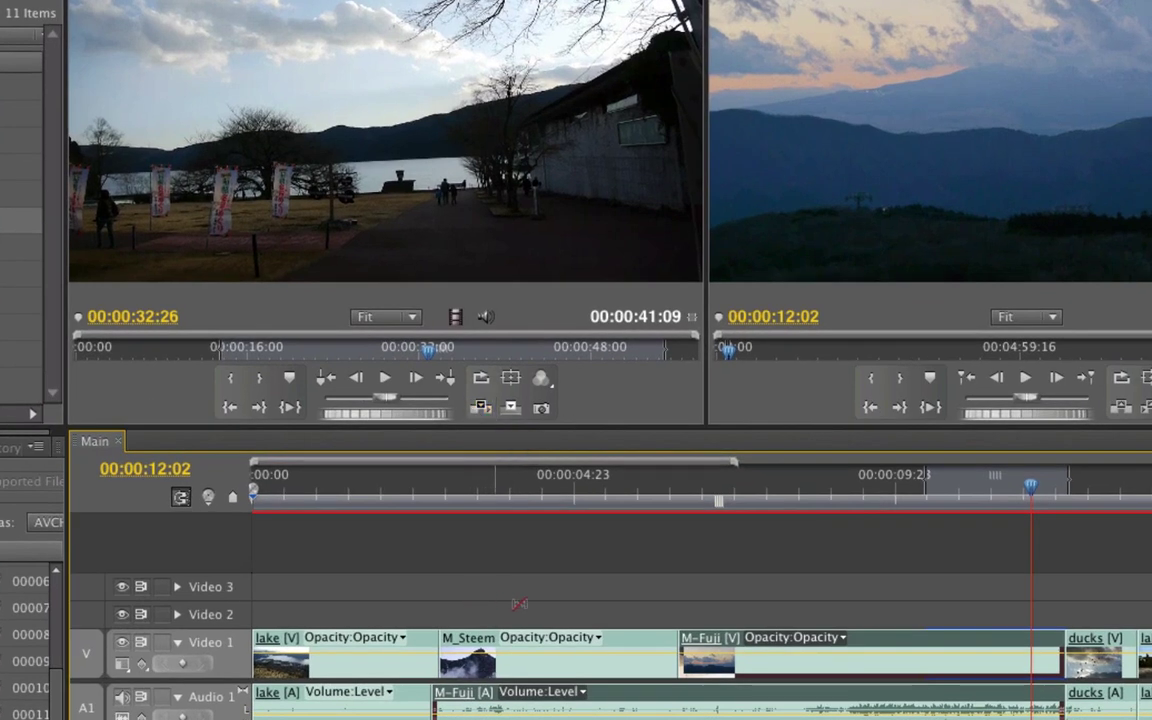
Insert the 00:00:41:09 lake_walking source into the 00:00:02:05 marked sequence range
{"action": "key", "text": "comma"}
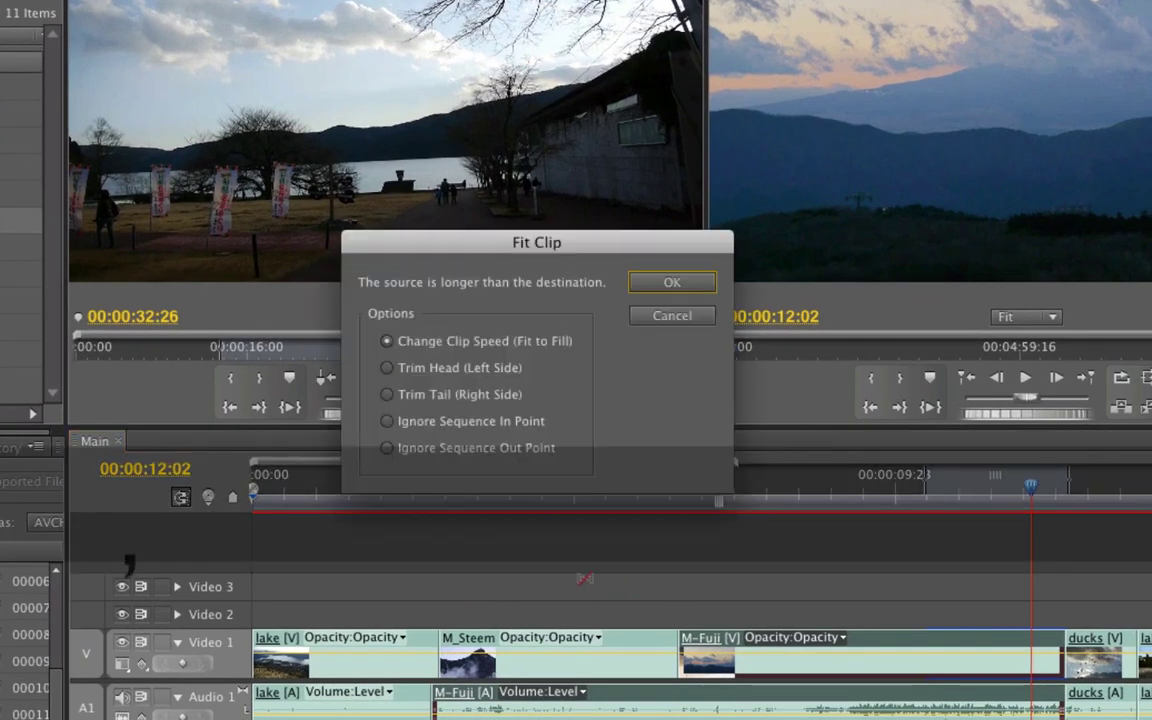
{"action": "left_click_drag", "start_coordinate": [589, 238], "coordinate": [434, 222]}
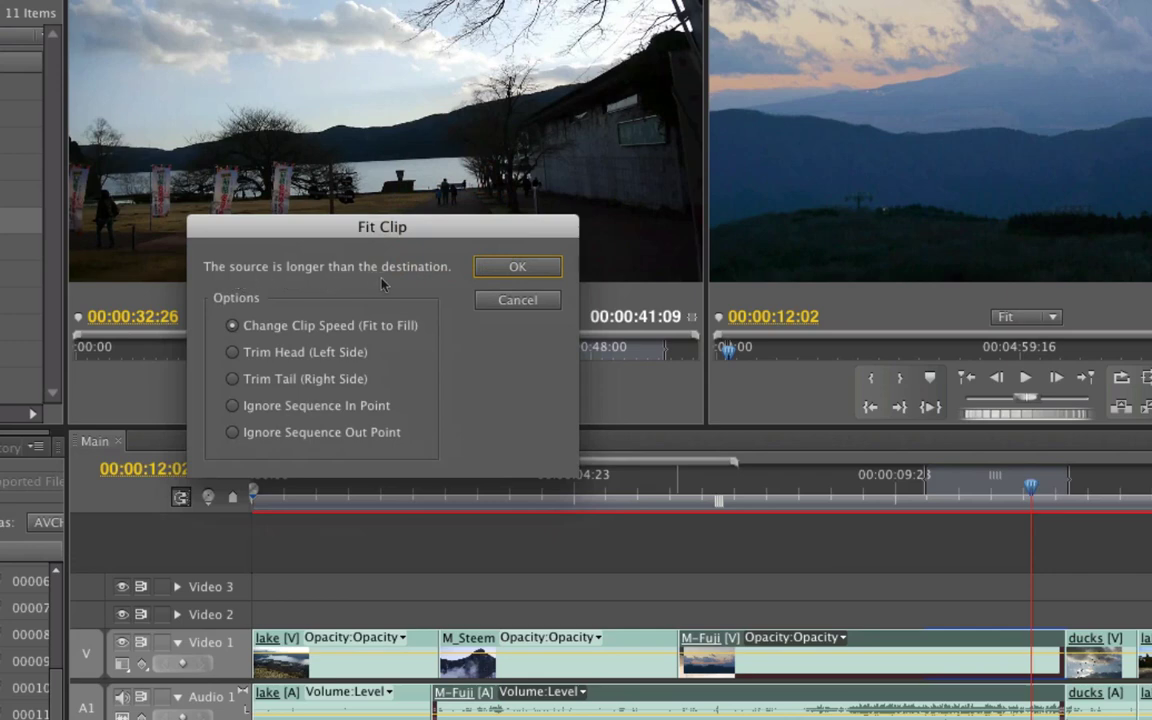
{"action": "left_click_drag", "start_coordinate": [355, 226], "coordinate": [84, 349]}
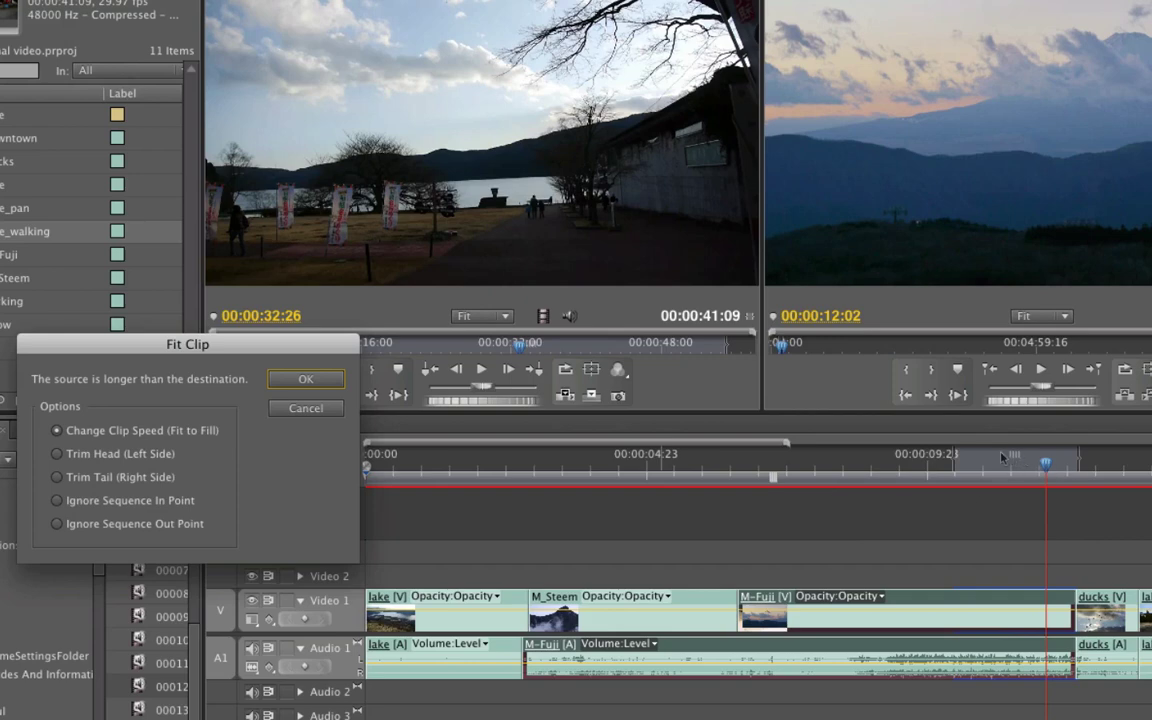
Accept Change Clip Speed, play back the sped-up lake_walking insert, then undo it
{"action": "left_click", "coordinate": [305, 379]}
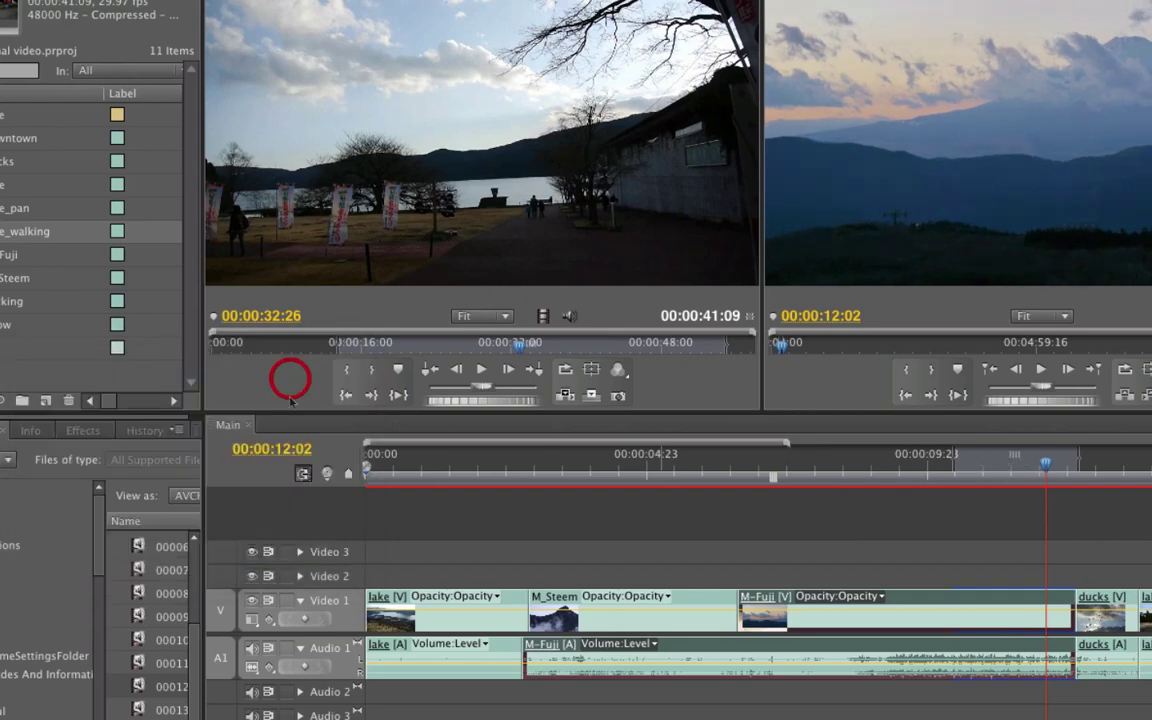
{"action": "left_click_drag", "start_coordinate": [957, 462], "coordinate": [950, 461]}
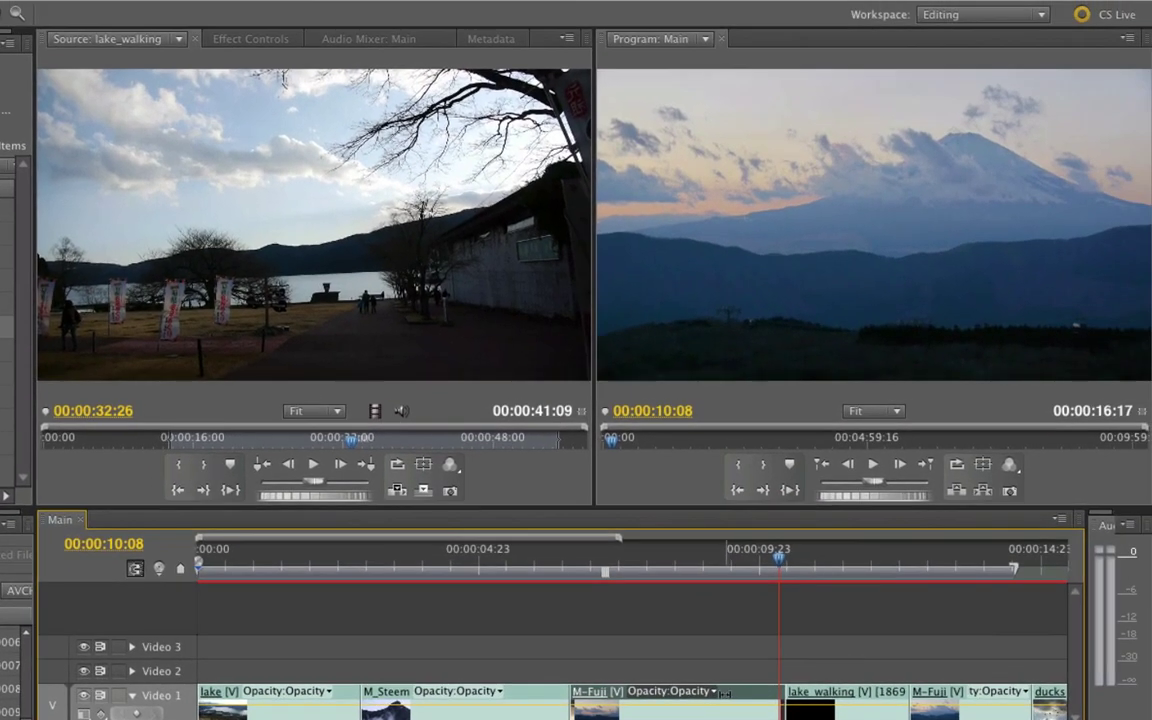
{"action": "key", "text": "space"}
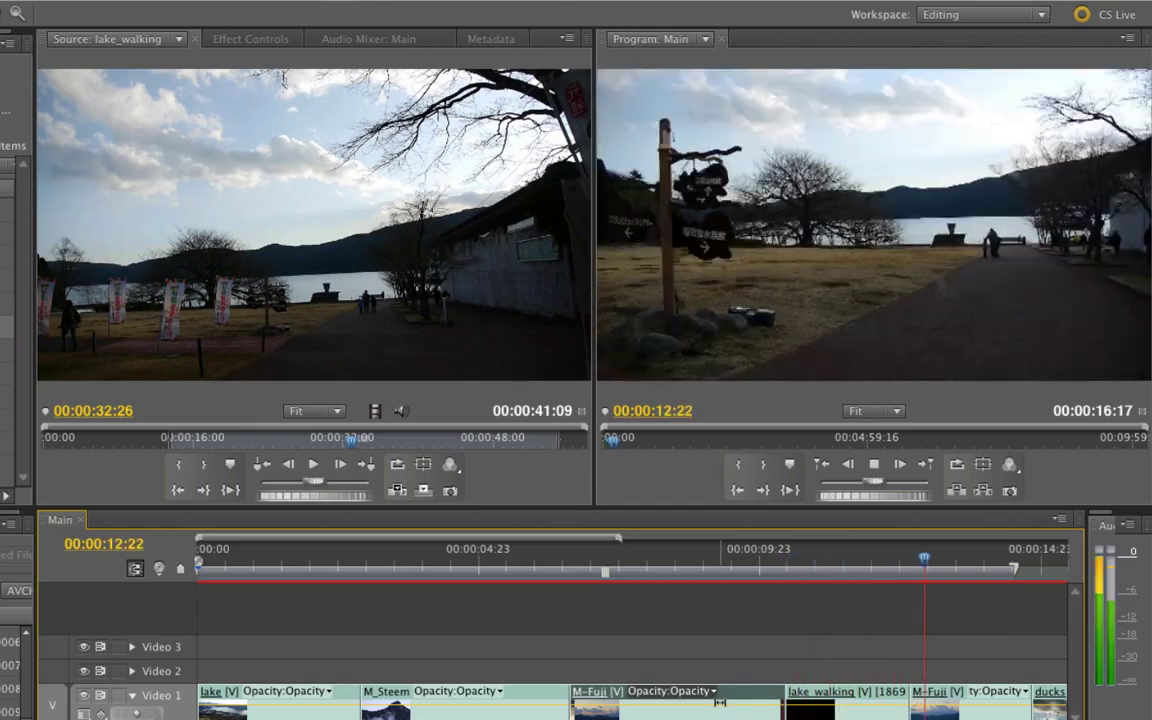
{"action": "key", "text": "space"}
{"action": "key", "text": "super+z"}
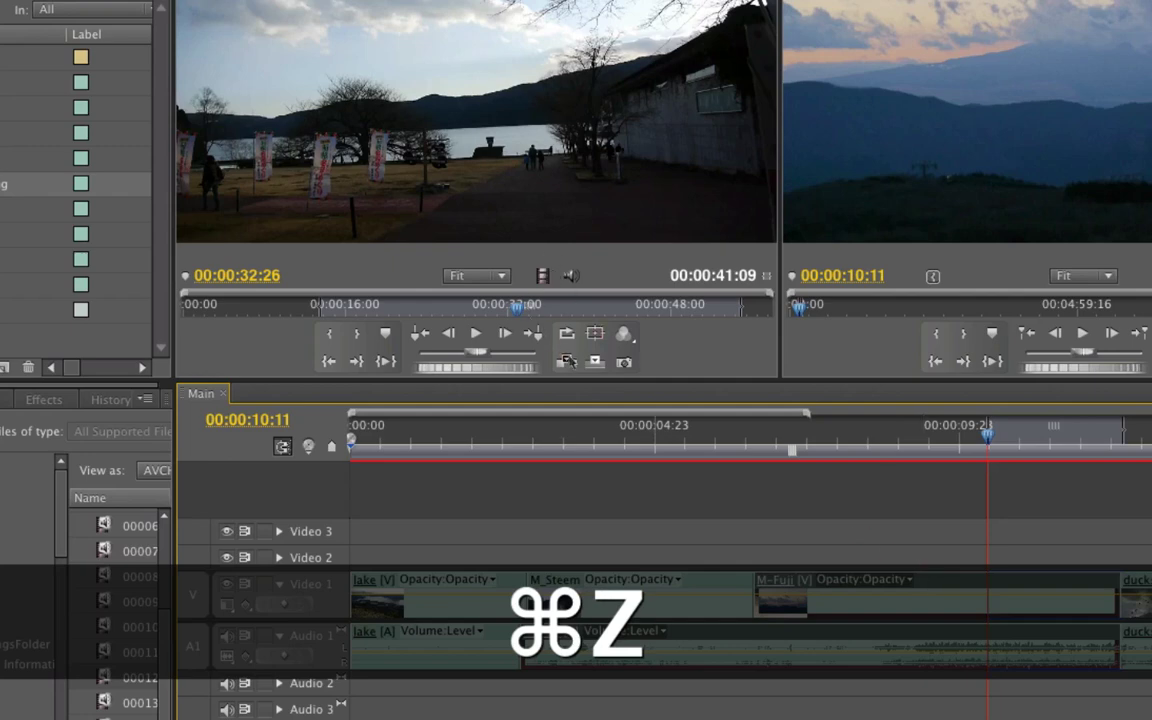
Overlay lake_walking into the marked range using Trim Head (Left Side) so it plays at normal speed
{"action": "left_click", "coordinate": [566, 362]}
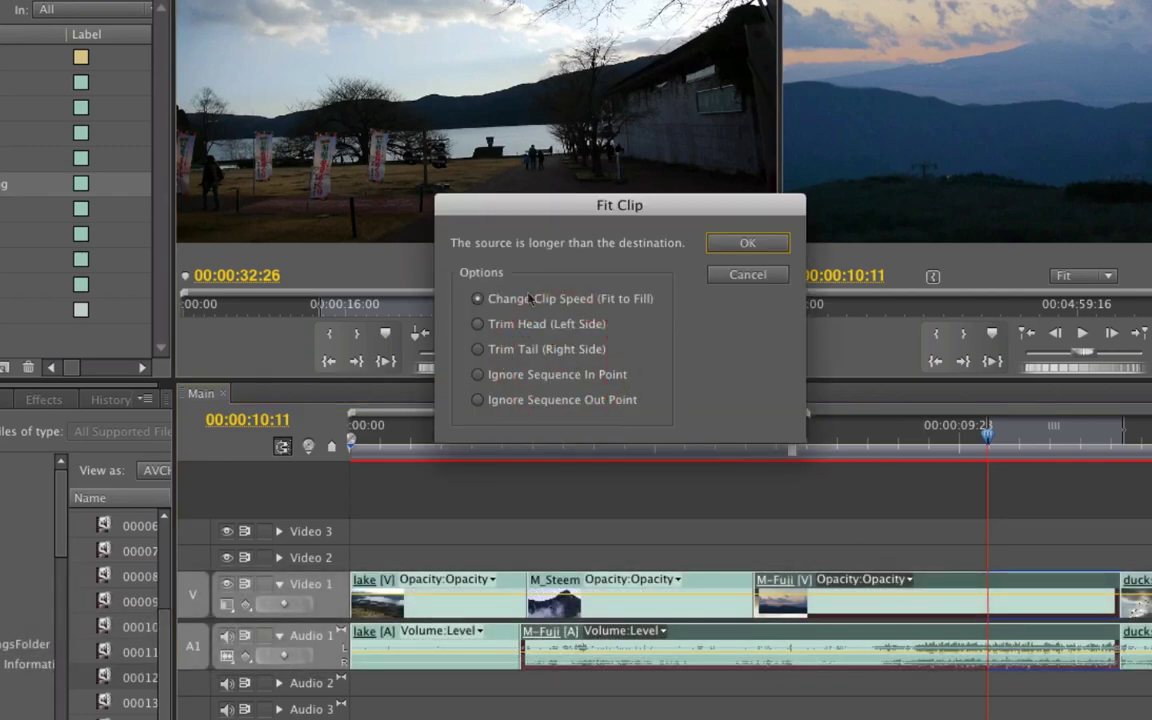
{"action": "left_click_drag", "start_coordinate": [575, 213], "coordinate": [392, 206]}
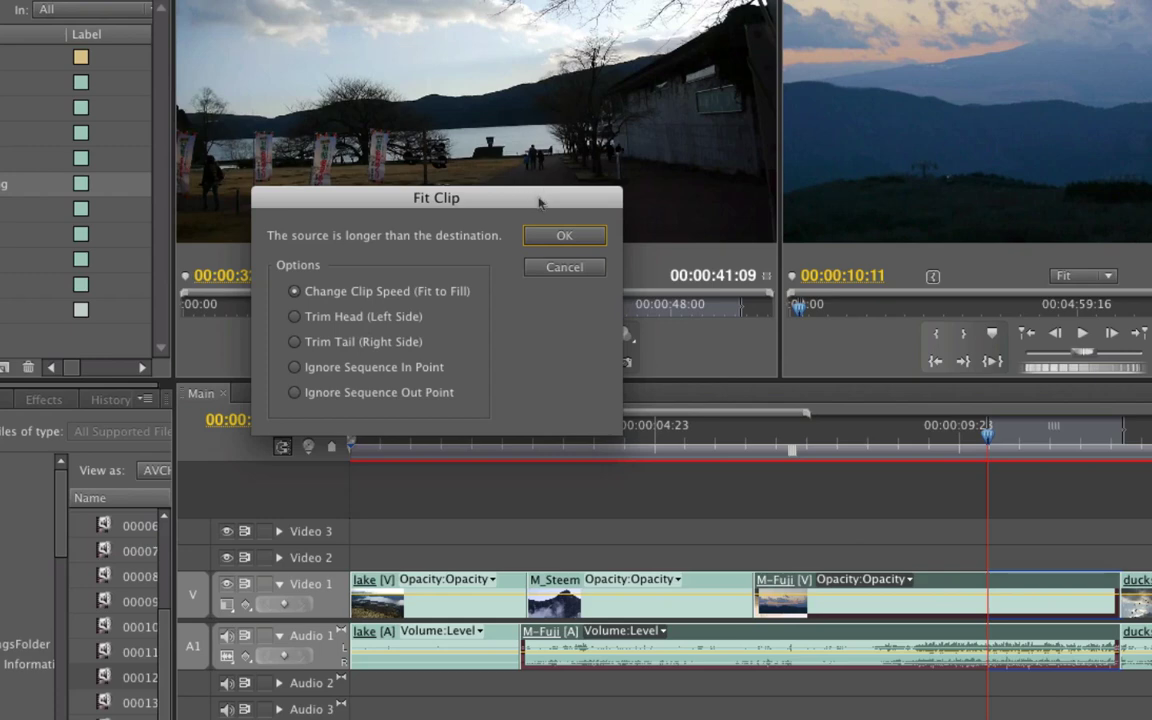
{"action": "left_click_drag", "start_coordinate": [515, 207], "coordinate": [244, 215]}
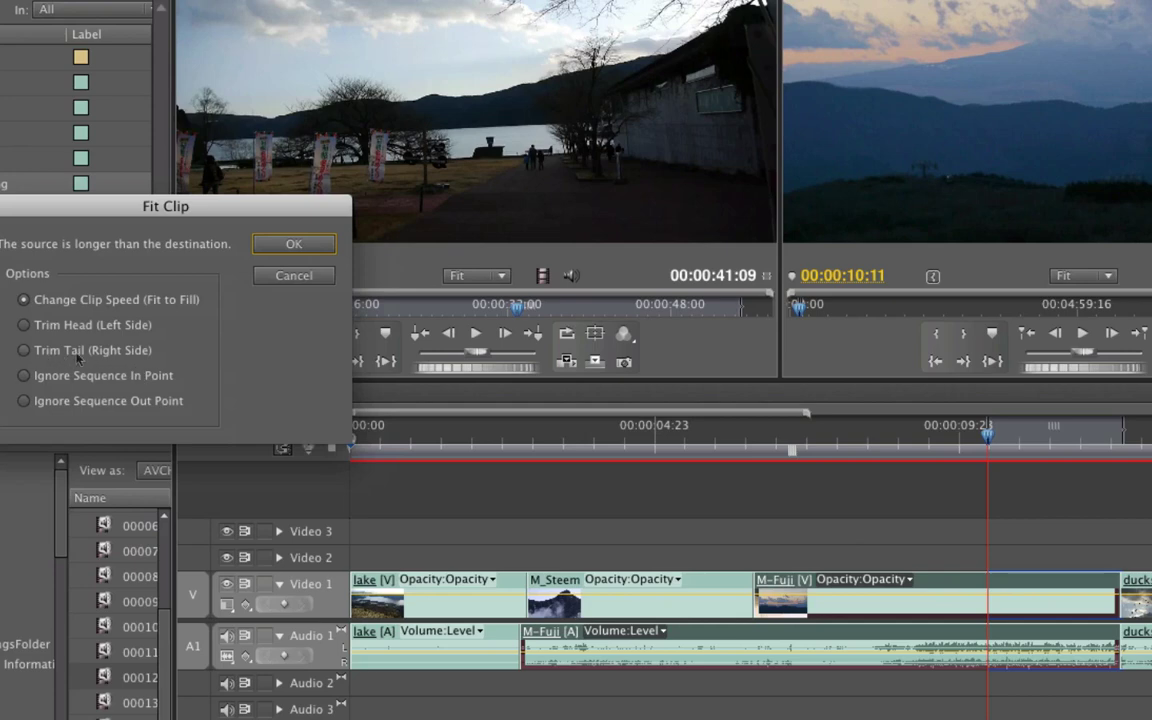
{"action": "mouse_move", "coordinate": [288, 205]}
{"action": "left_mouse_down"}
{"action": "mouse_move", "coordinate": [348, 462]}
{"action": "mouse_move", "coordinate": [403, 305]}
{"action": "left_mouse_up"}
{"action": "left_click_drag", "start_coordinate": [398, 300], "coordinate": [307, 235]}
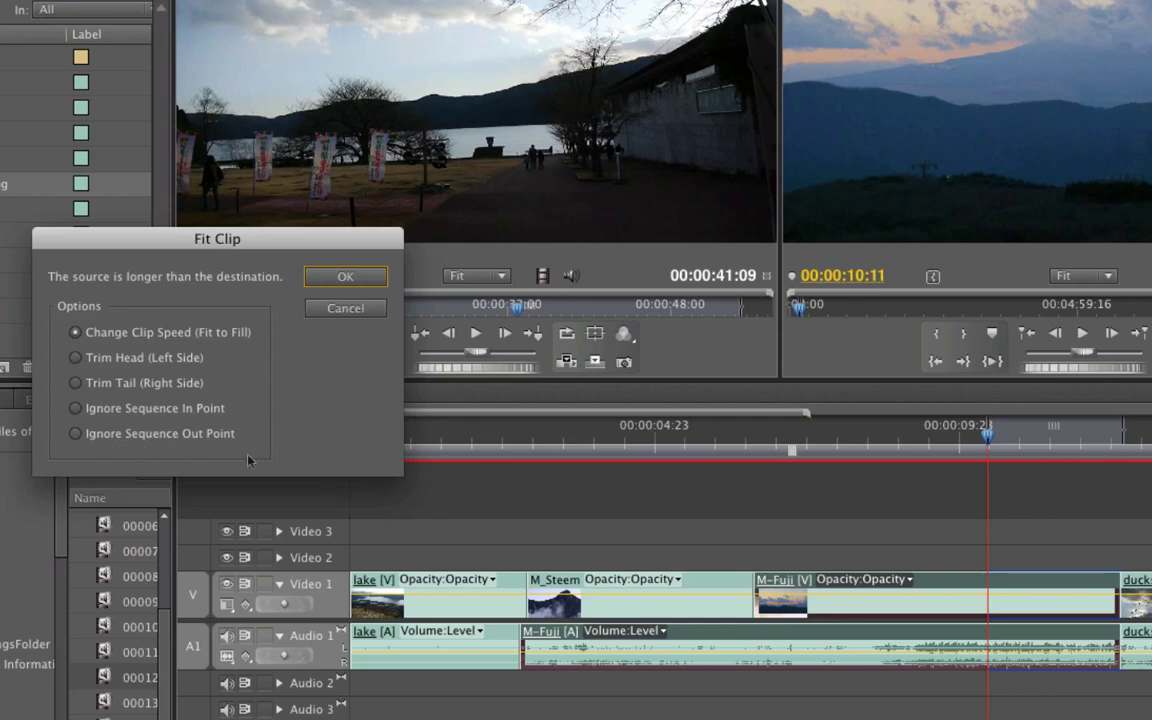
{"action": "left_click_drag", "start_coordinate": [323, 256], "coordinate": [227, 265]}
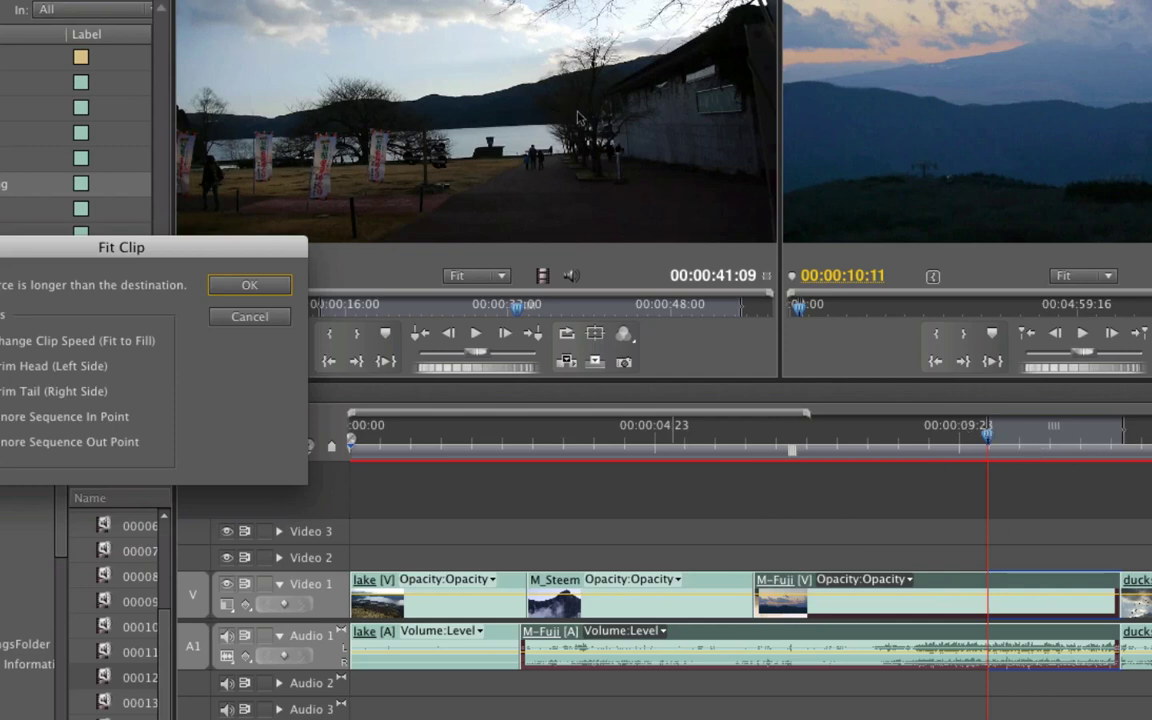
{"action": "mouse_move", "coordinate": [254, 252]}
{"action": "left_mouse_down"}
{"action": "mouse_move", "coordinate": [407, 199]}
{"action": "mouse_move", "coordinate": [374, 190]}
{"action": "left_mouse_up"}
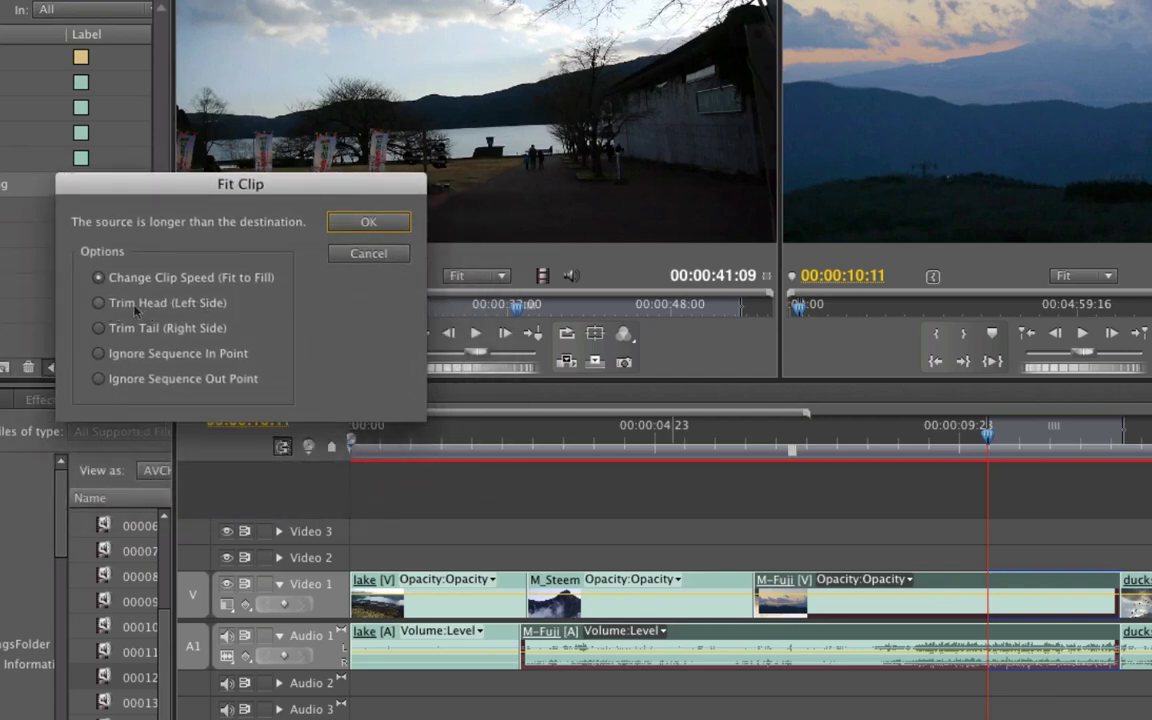
{"action": "left_click_drag", "start_coordinate": [230, 184], "coordinate": [147, 184]}
{"action": "left_click", "coordinate": [18, 303]}
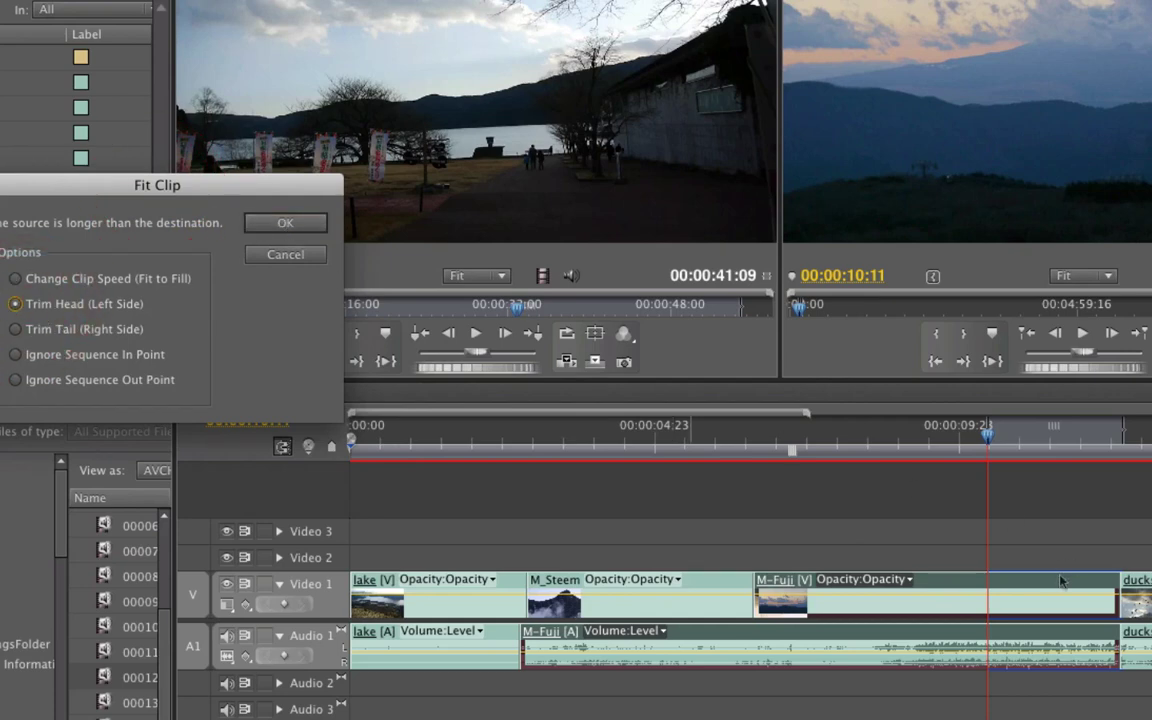
{"action": "left_click_drag", "start_coordinate": [303, 192], "coordinate": [305, 420]}
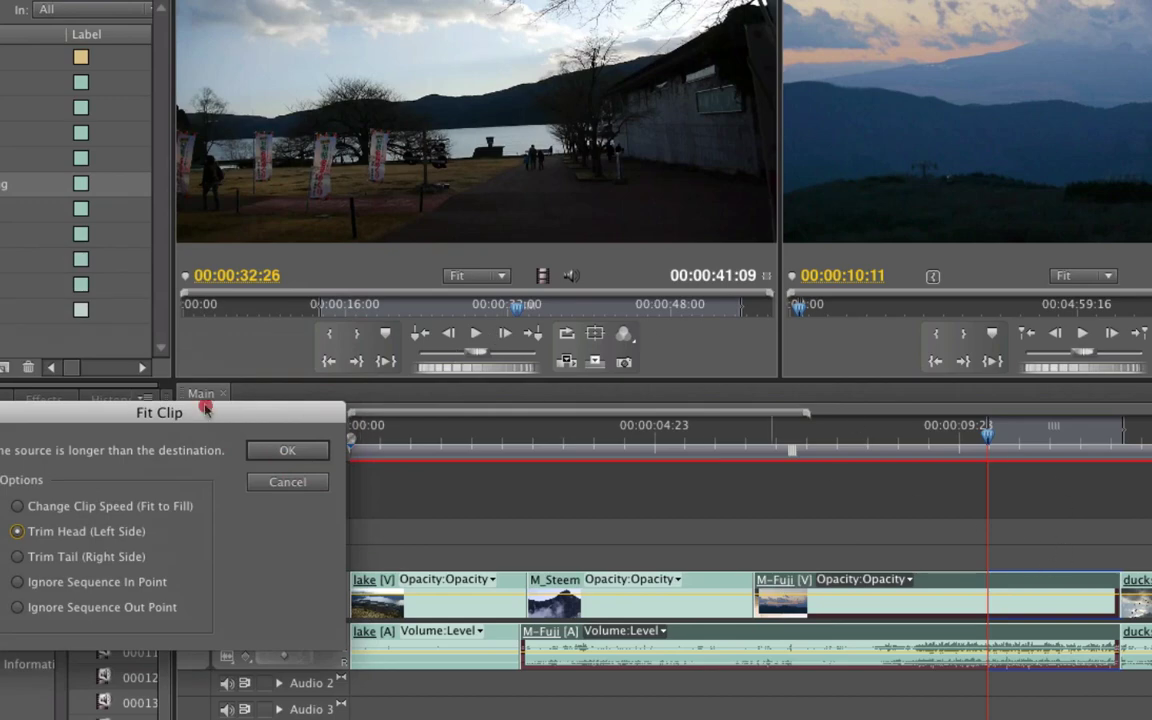
{"action": "left_click", "coordinate": [287, 450]}
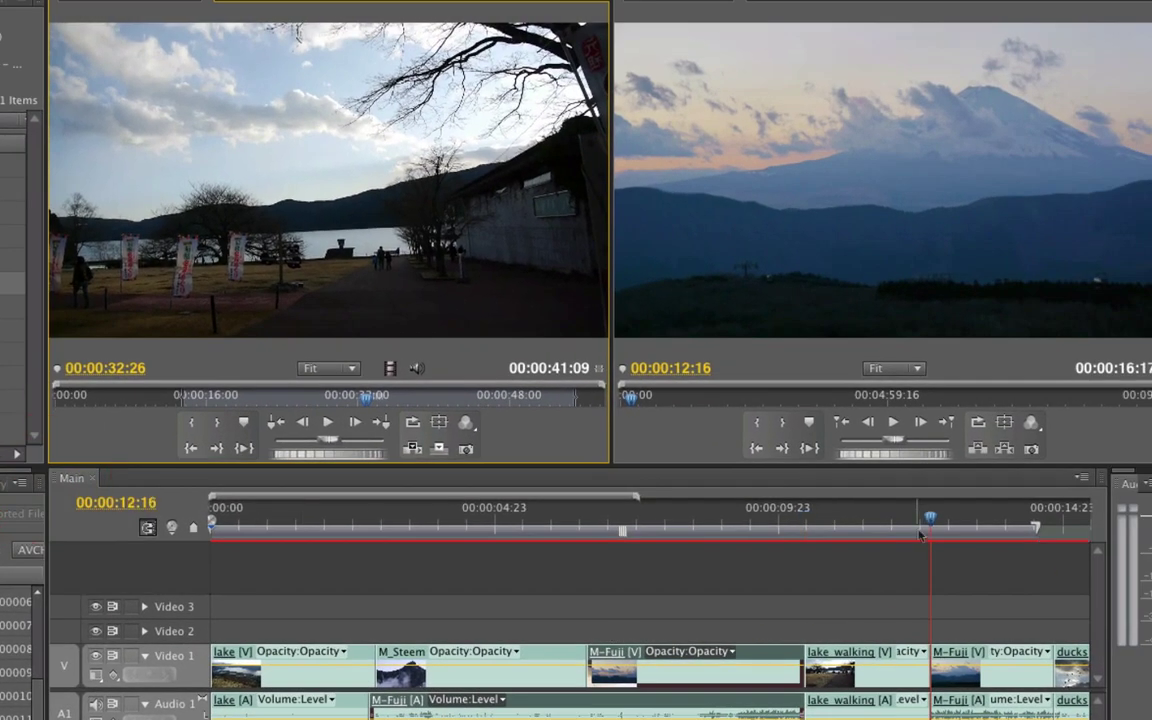
Scrub back over the new lake_walking edit and save the project
{"action": "mouse_move", "coordinate": [905, 518]}
{"action": "left_mouse_down"}
{"action": "mouse_move", "coordinate": [841, 524]}
{"action": "mouse_move", "coordinate": [917, 524]}
{"action": "mouse_move", "coordinate": [824, 524]}
{"action": "mouse_move", "coordinate": [855, 516]}
{"action": "left_mouse_up"}
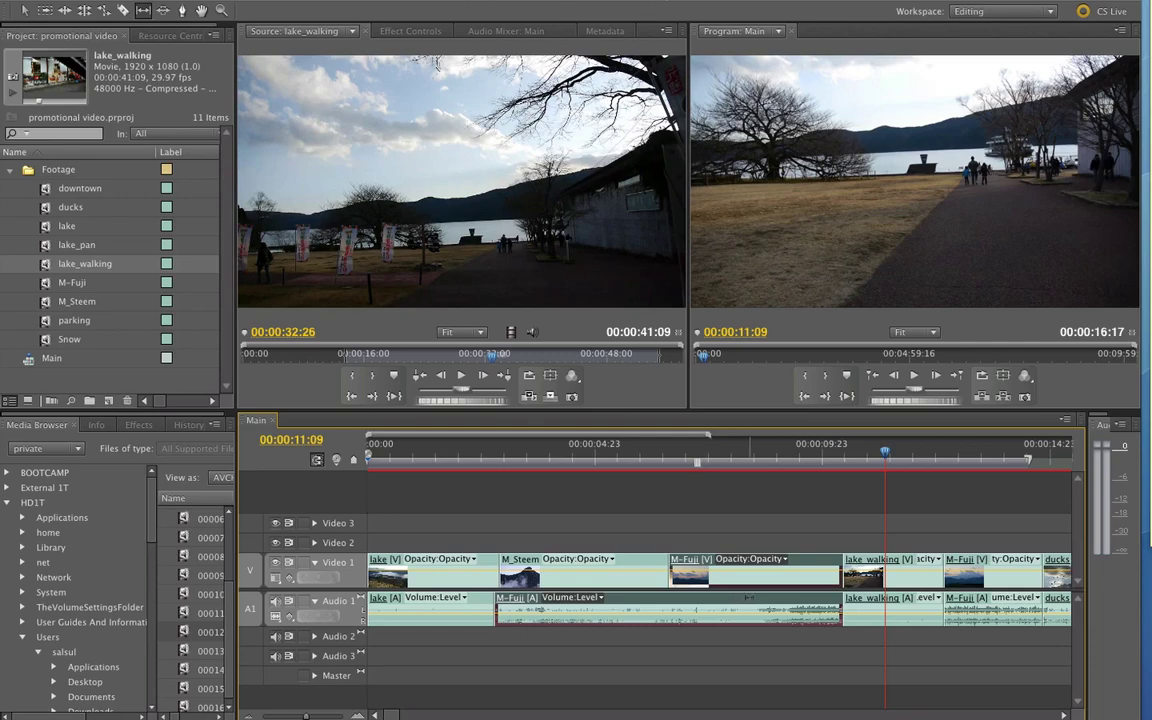
{"action": "key", "text": "super+s"}
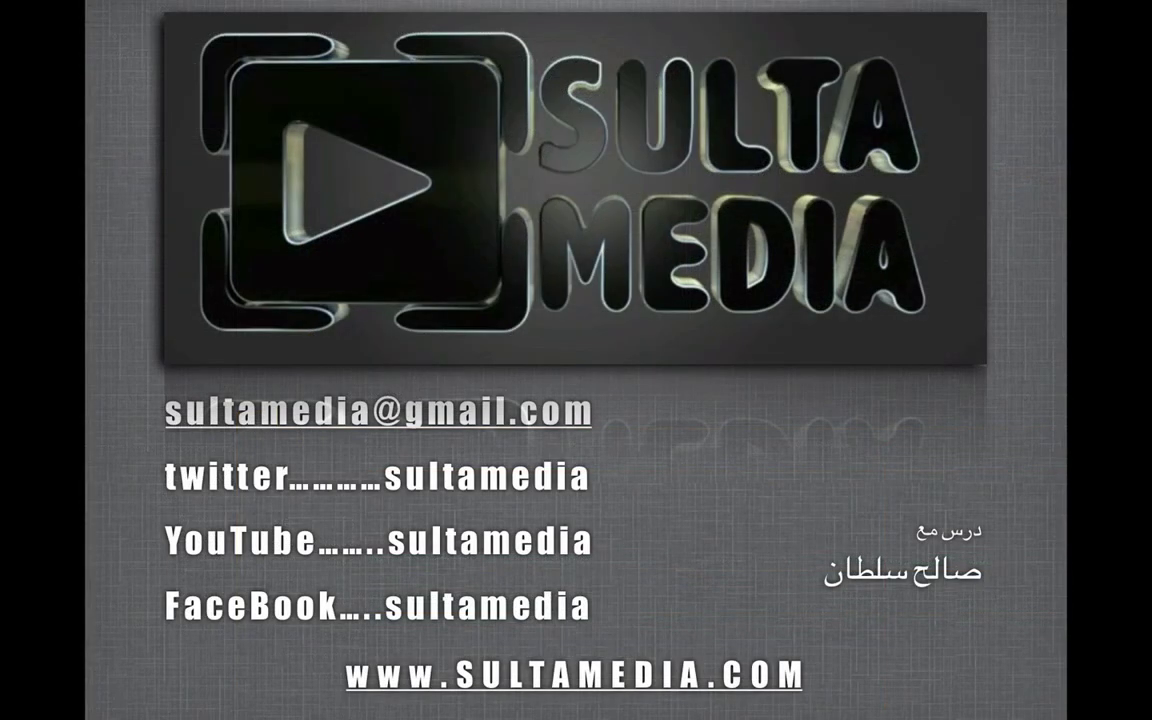